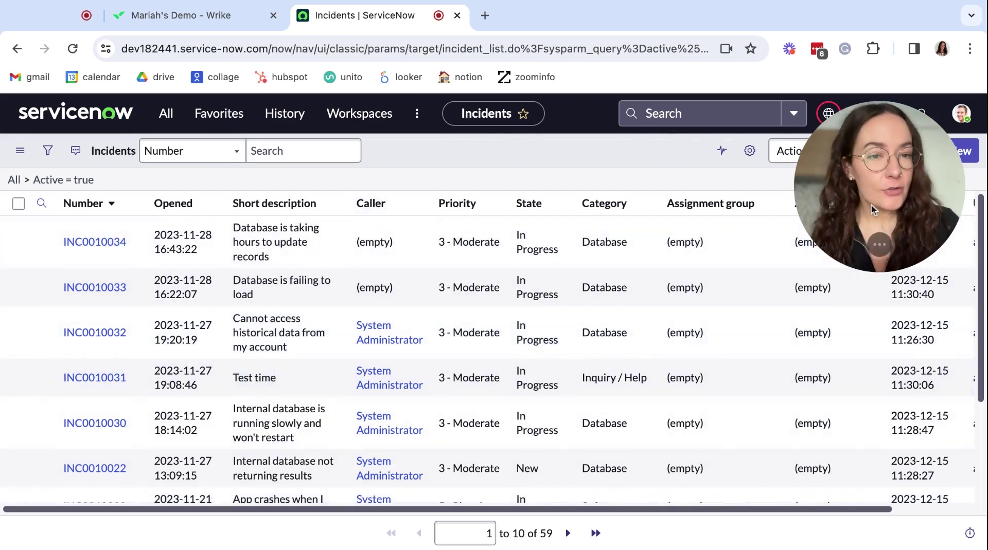
Create a new incident with the test name as its number, short description "This is for Wrike!" and description ":)"
left_click(957, 153)
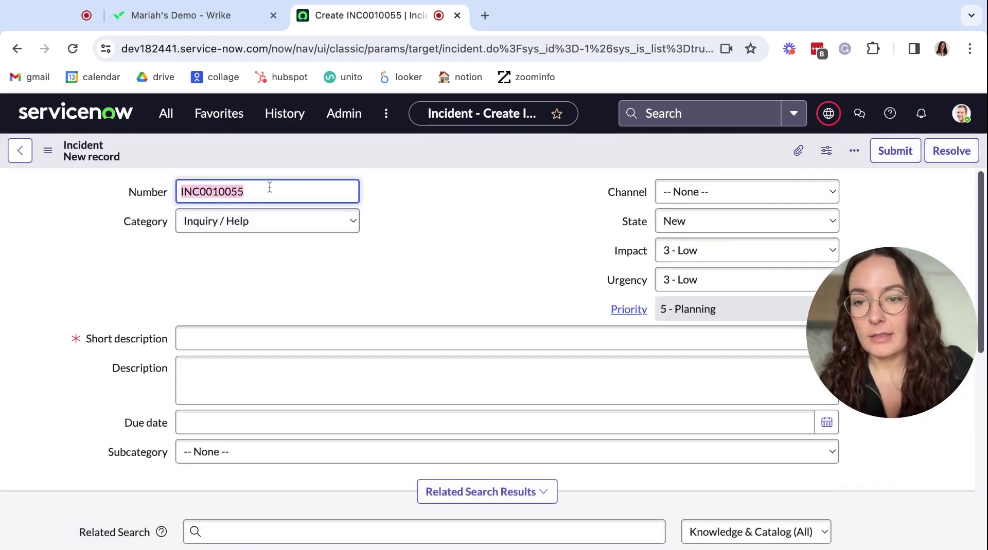
type("MariahTes")
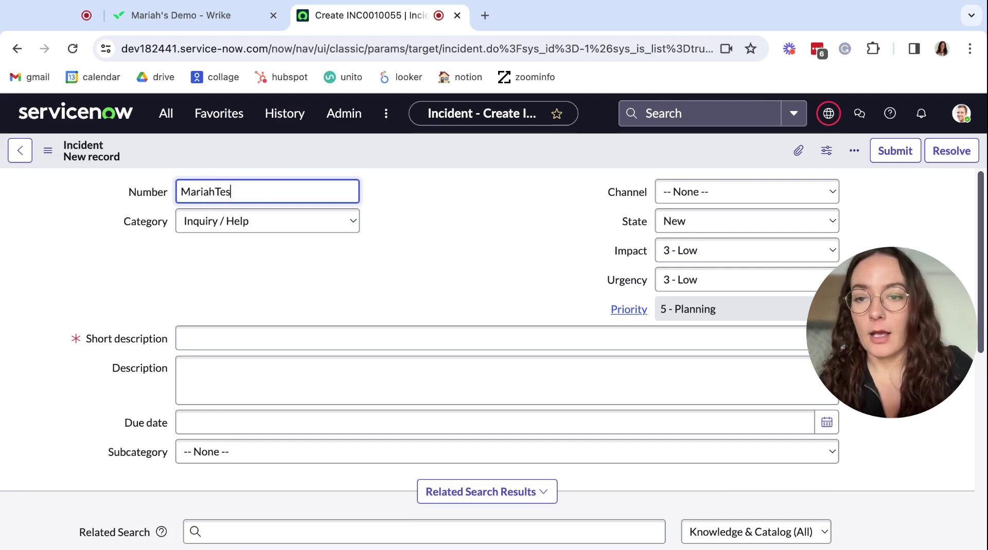
left_click(394, 344)
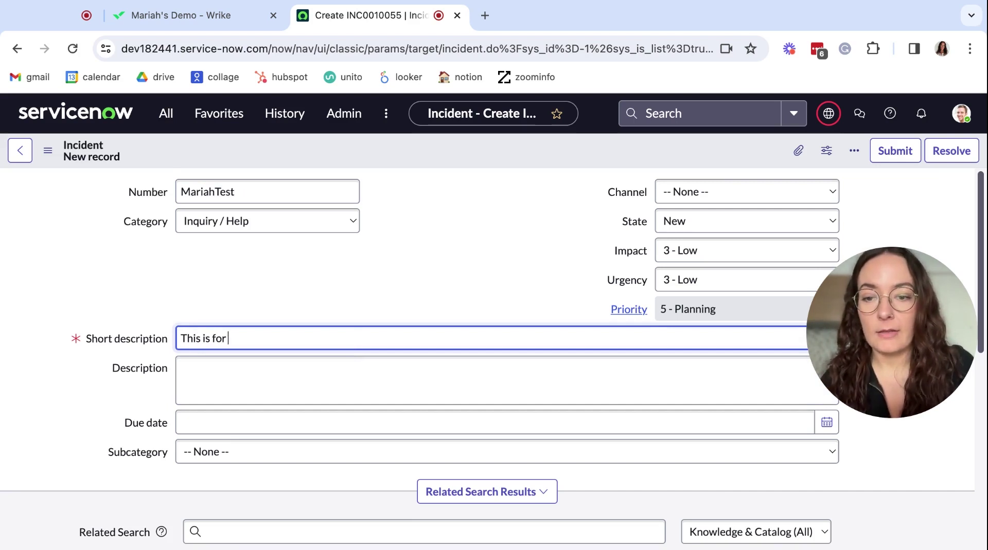
left_click(309, 360)
left_click(364, 265)
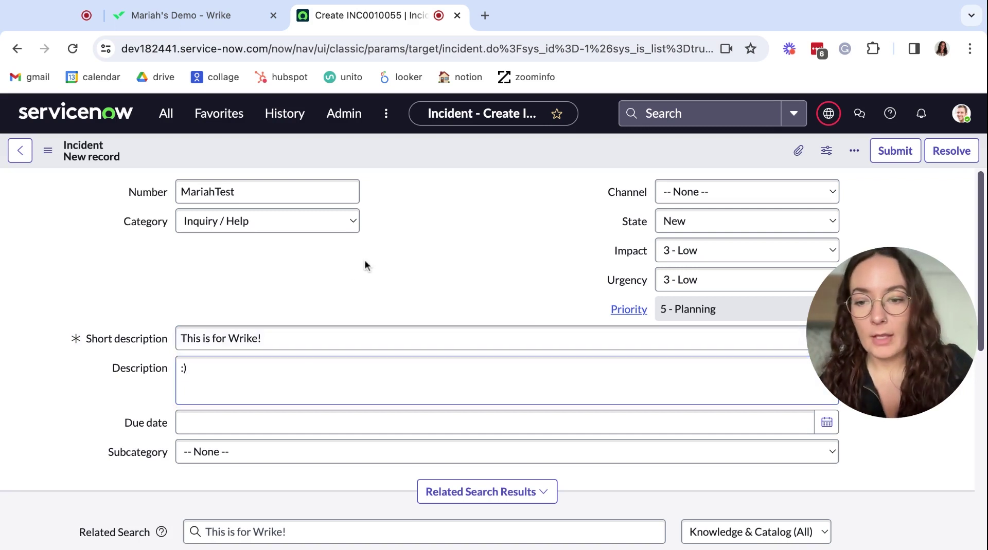
Set the new incident's urgency to 2 - Medium and submit the record
left_click(672, 222)
left_click(540, 235)
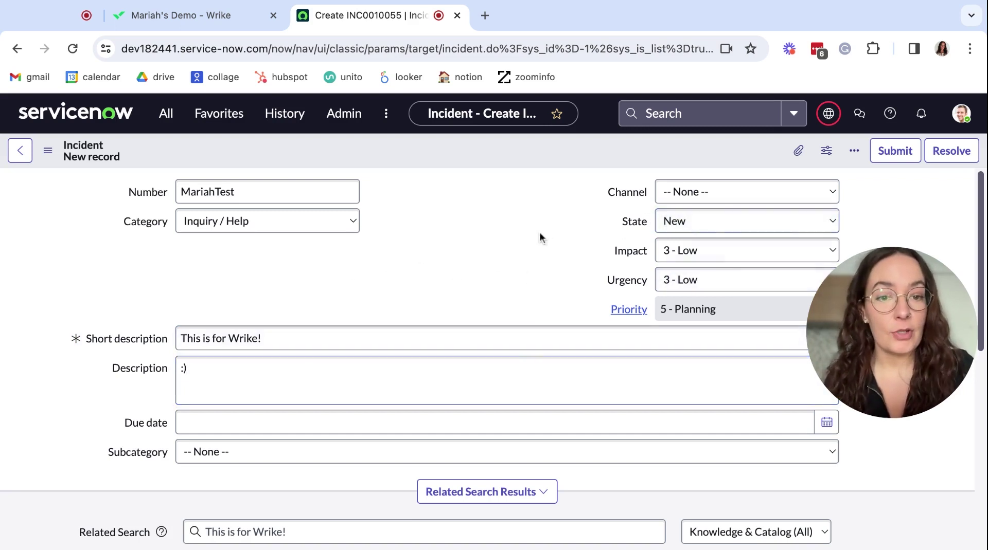
left_click(681, 280)
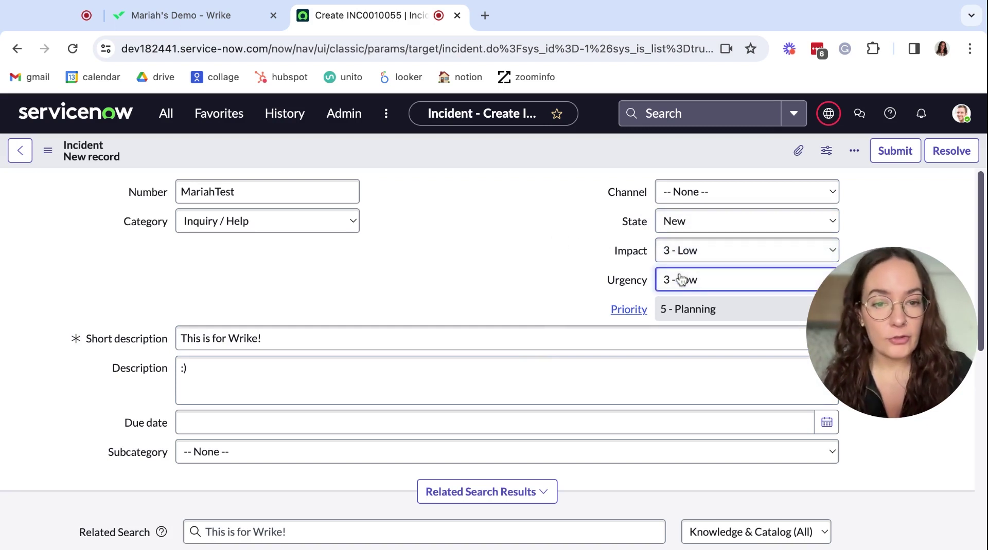
key("Up")
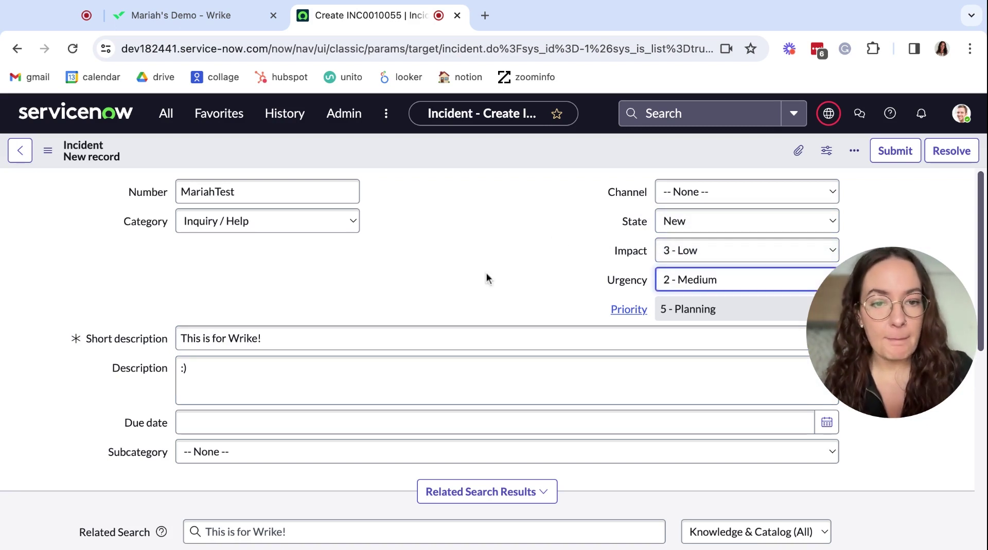
scroll(486, 272, "down", 2)
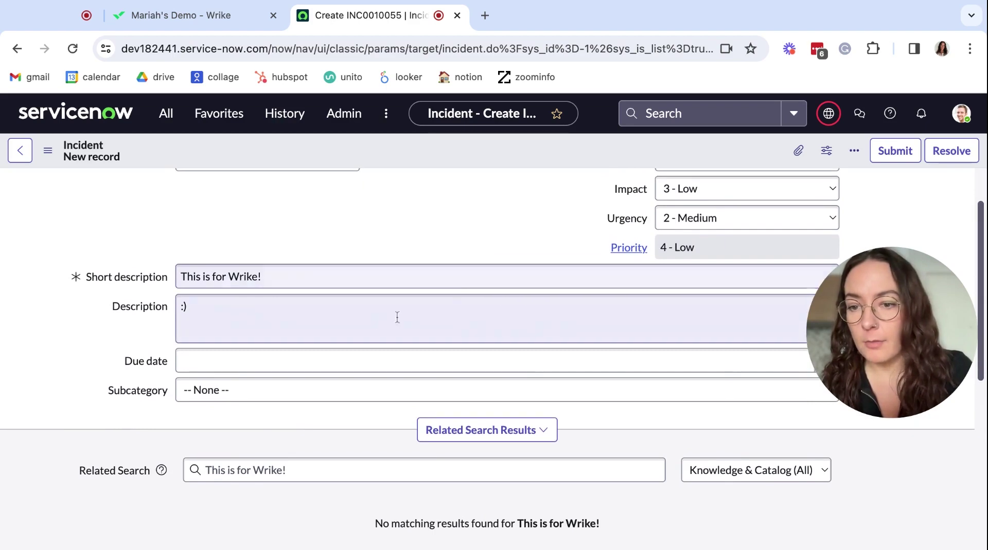
scroll(386, 319, "up", 2)
left_click(906, 157)
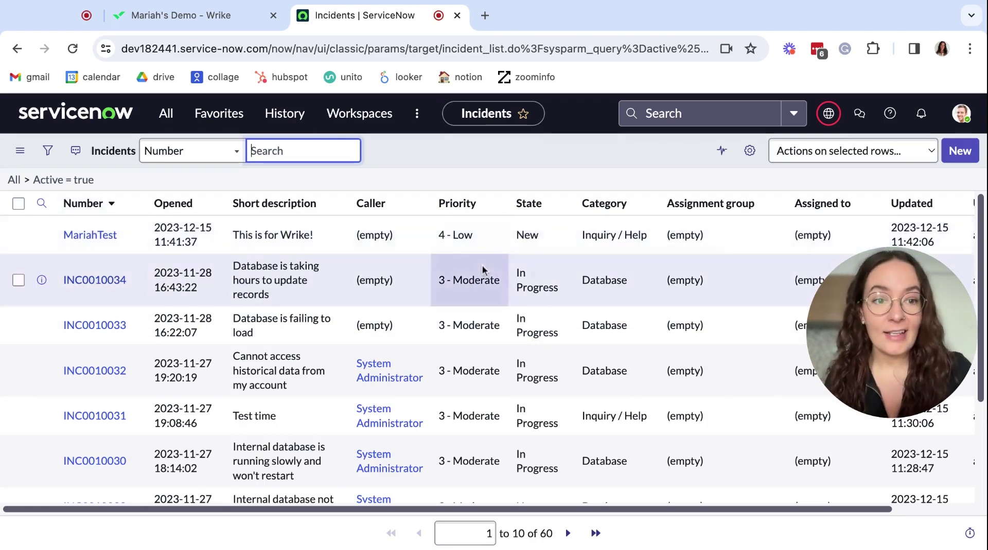
Switch to Wrike and examine the fields, description and sync link of the task created from the new incident
left_click(215, 16)
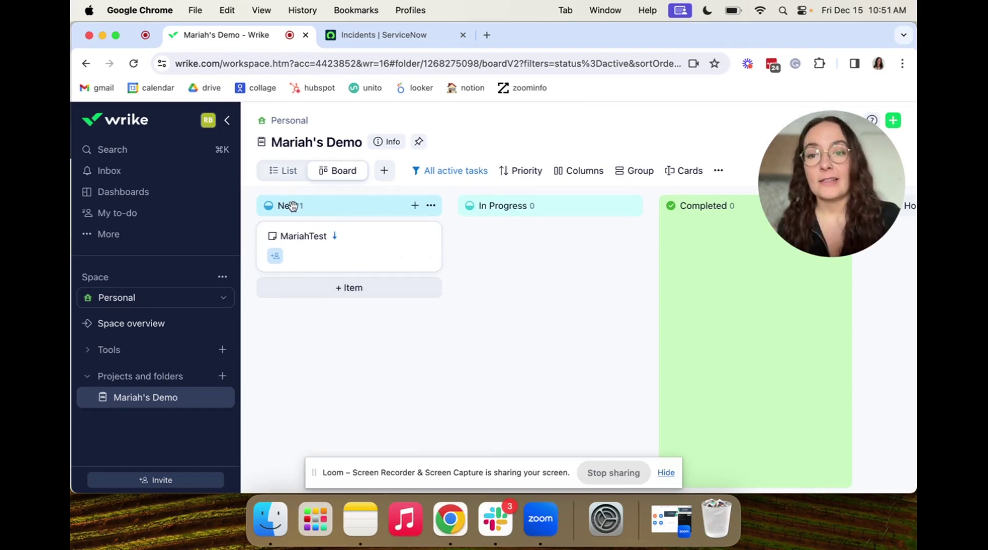
left_click(333, 250)
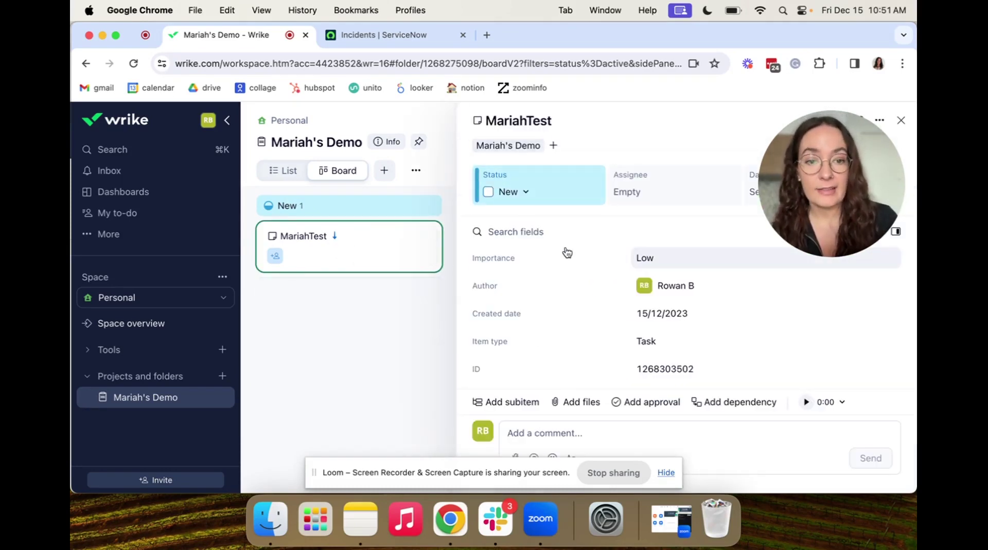
scroll(565, 252, "down", 1)
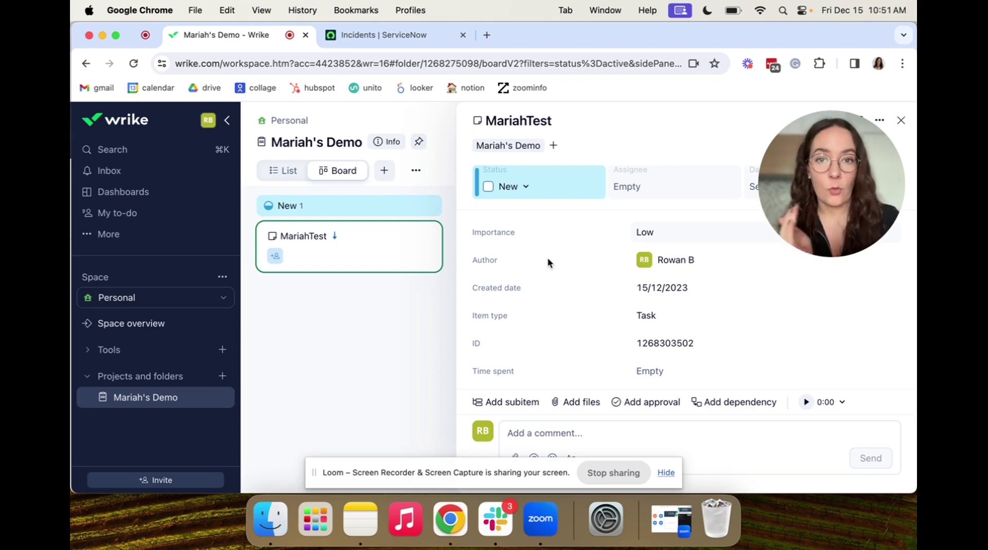
scroll(547, 260, "down", 5)
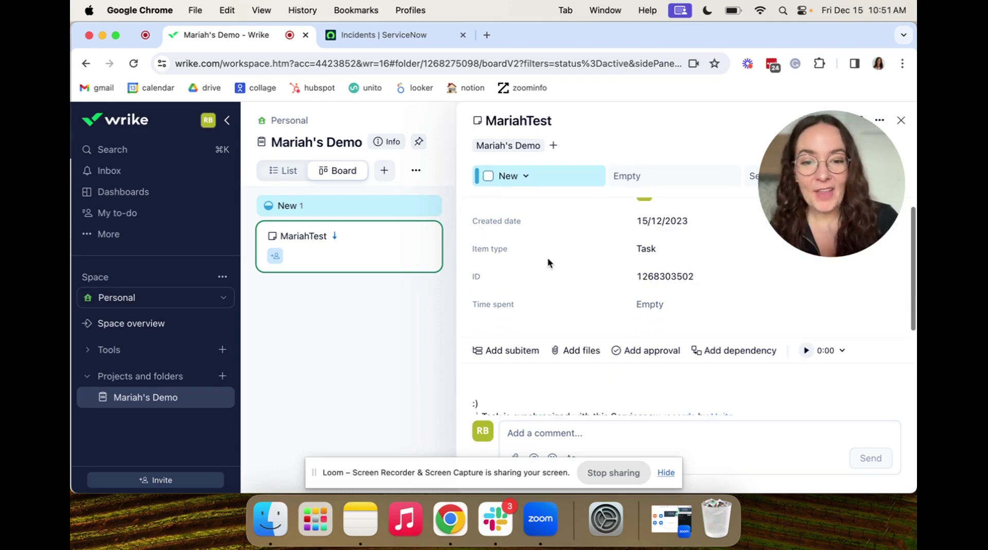
scroll(490, 304, "up", 1)
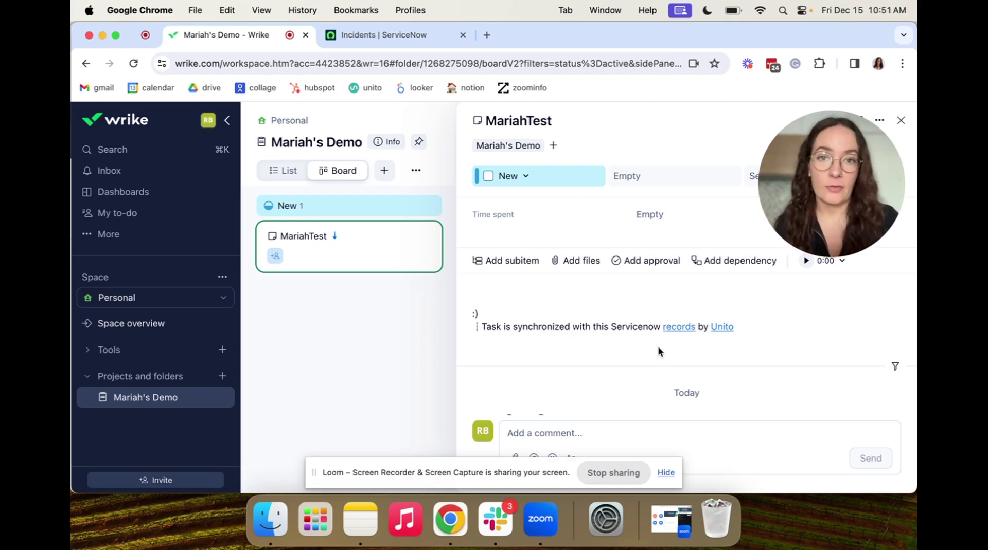
scroll(576, 300, "up", 3)
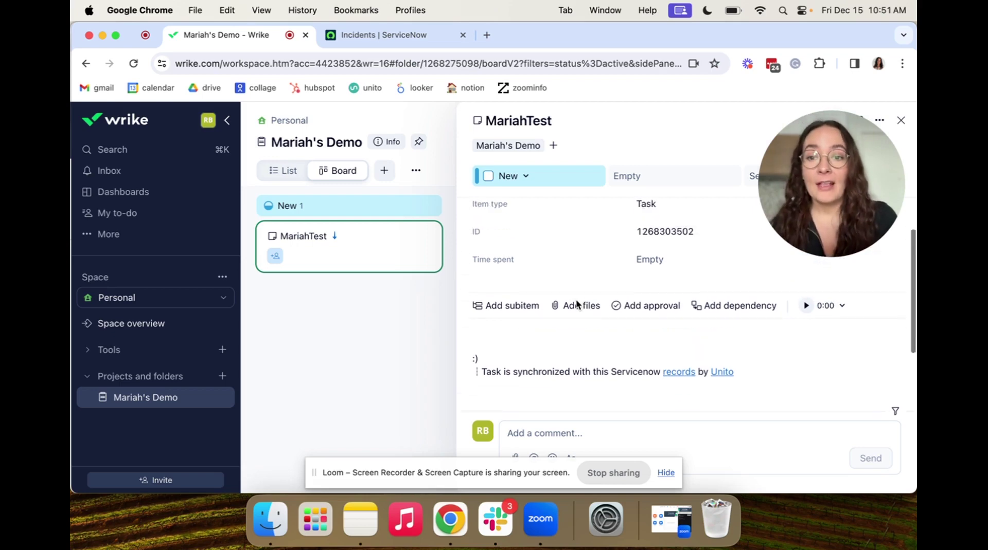
left_click_drag(797, 186, 794, 261)
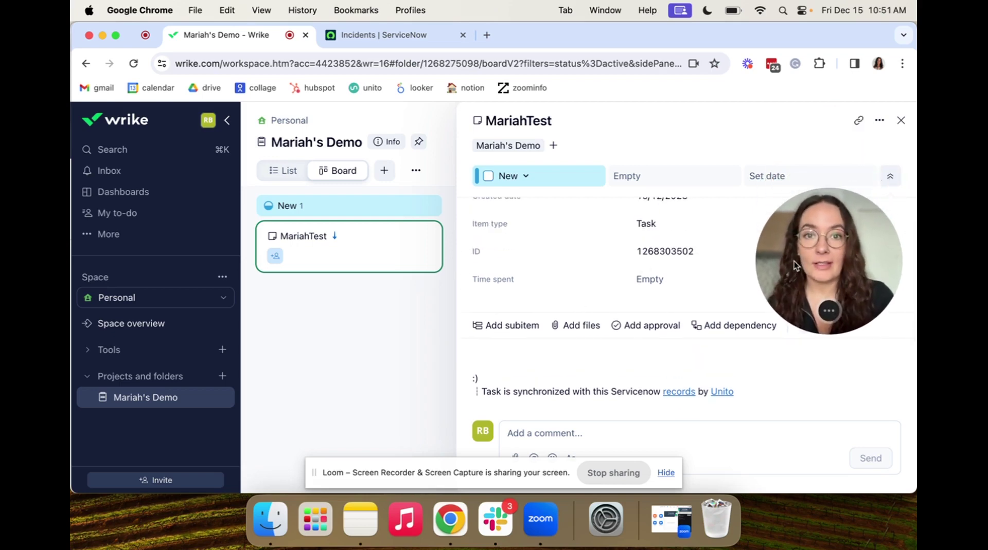
left_click(900, 121)
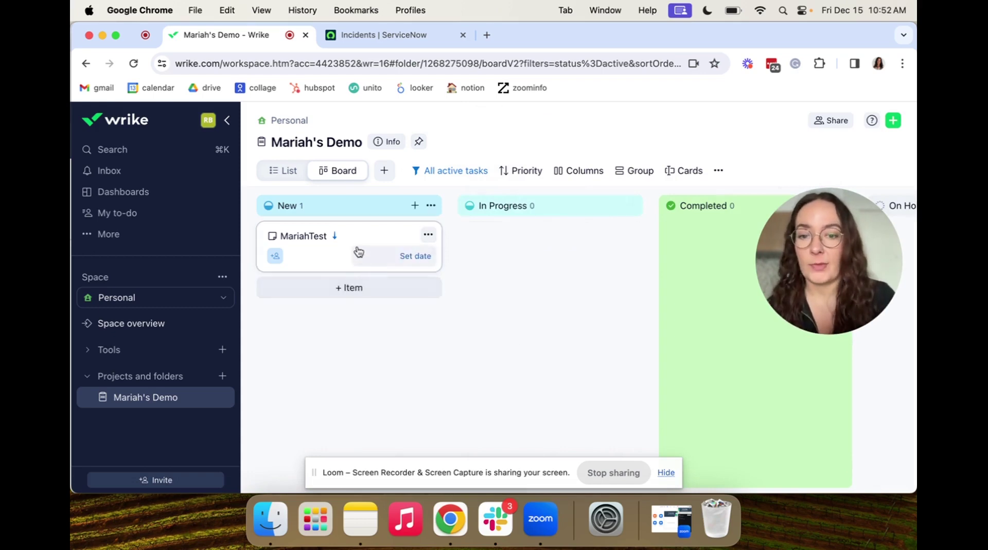
Change the synced test task's status to In Progress and close its details
left_click(331, 254)
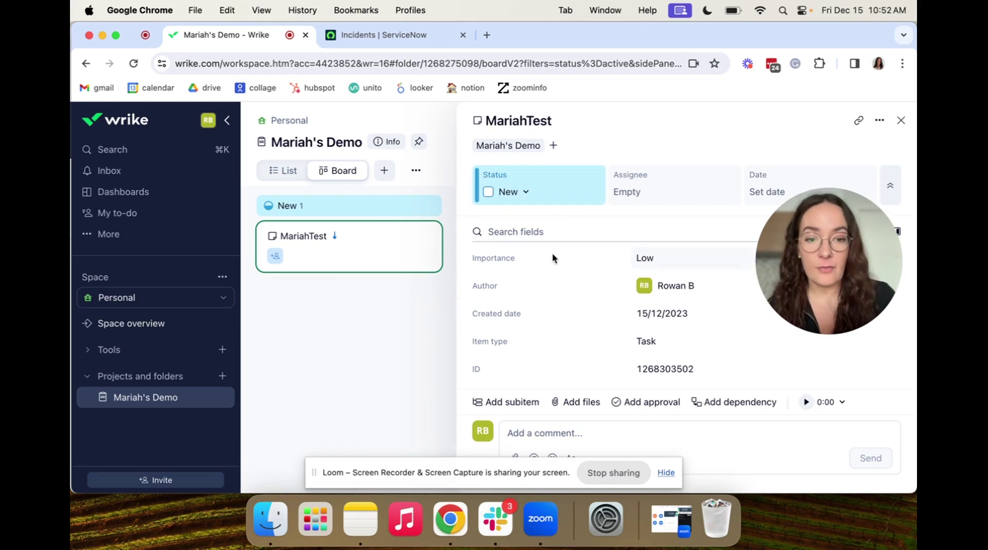
left_click(526, 194)
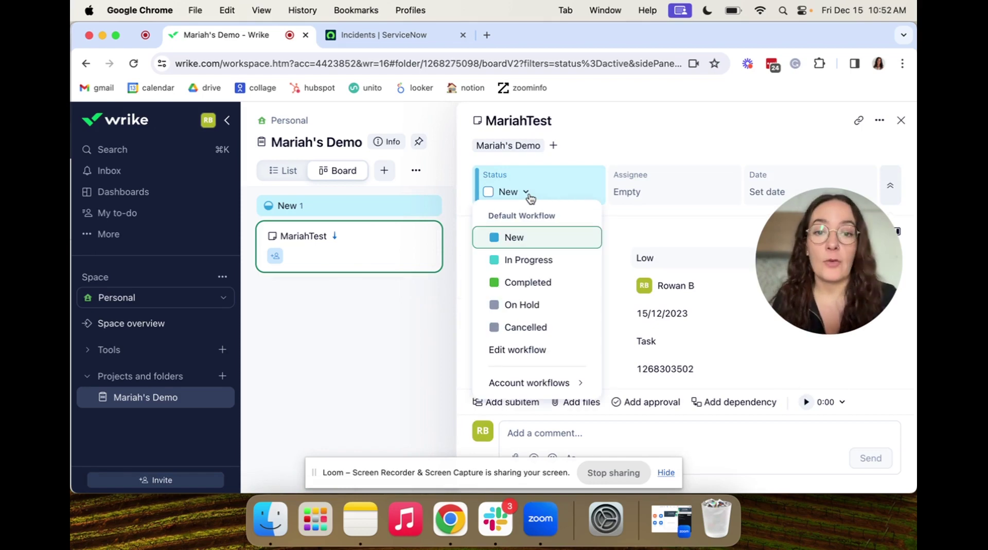
left_click(538, 270)
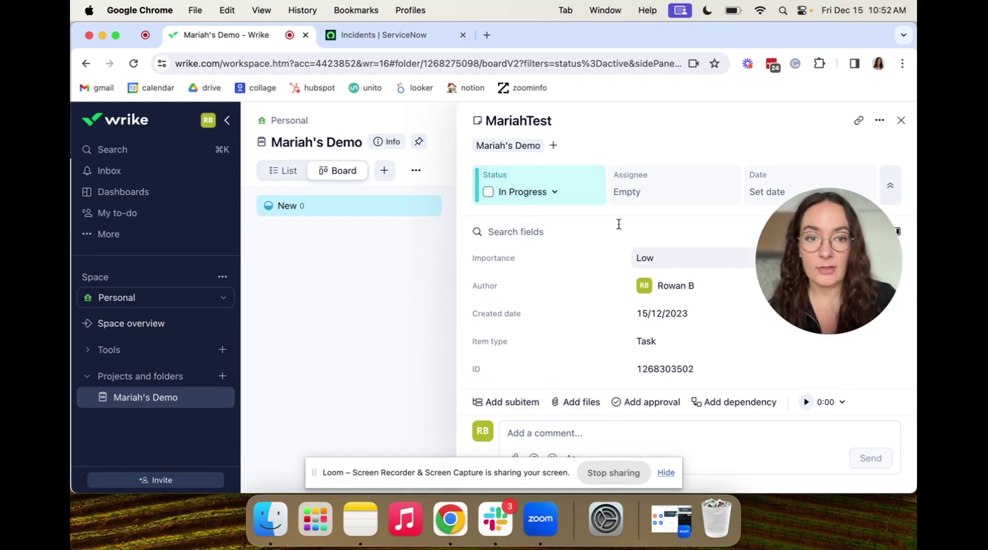
left_click(901, 120)
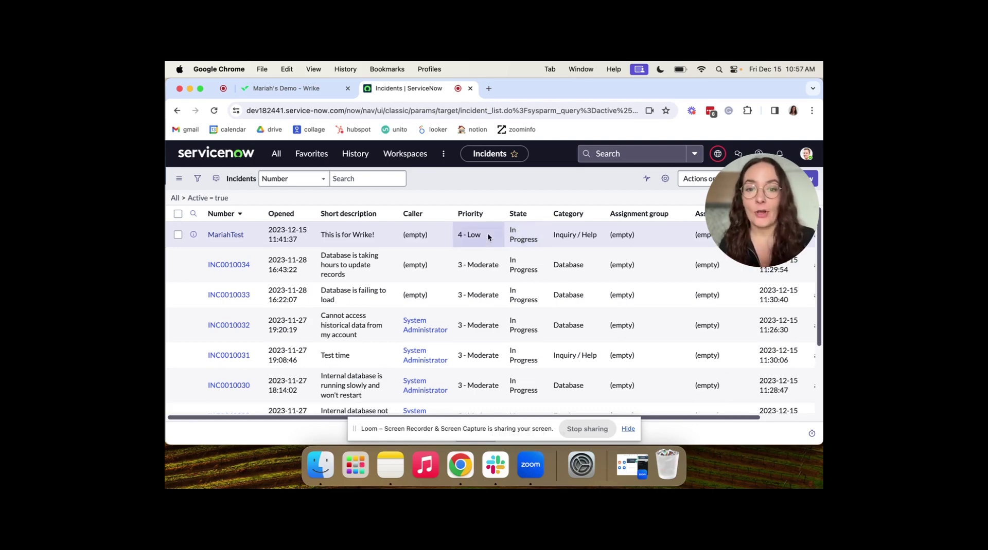
In Wrike's Apps & Integrations, find the Wrike Sync flow linking the demo project's tasks with Incident records and open it
left_click(296, 93)
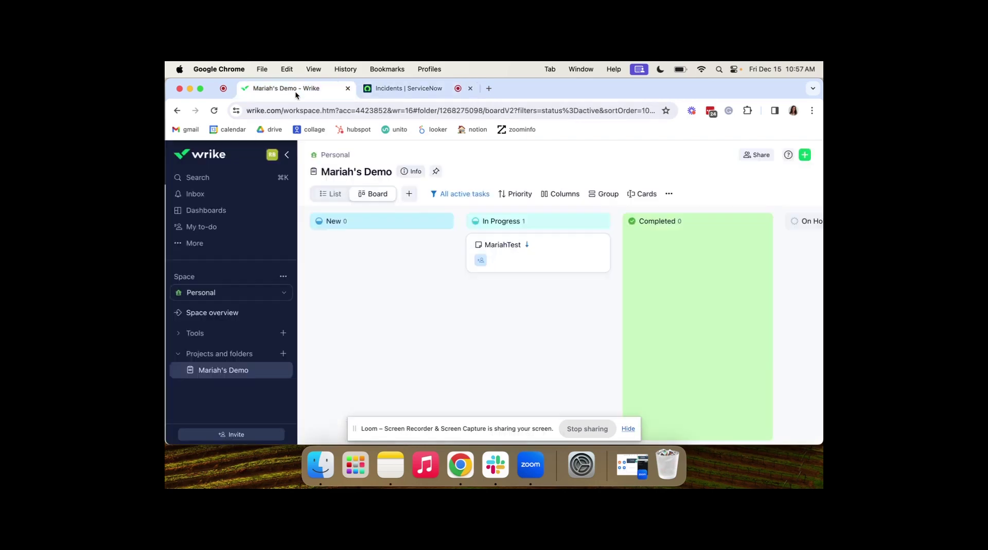
left_click(272, 156)
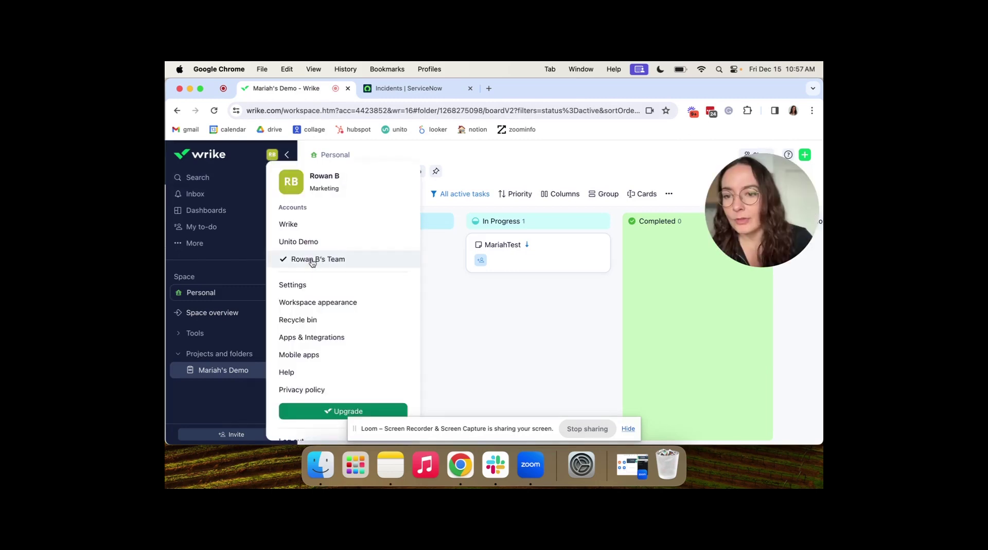
left_click(317, 346)
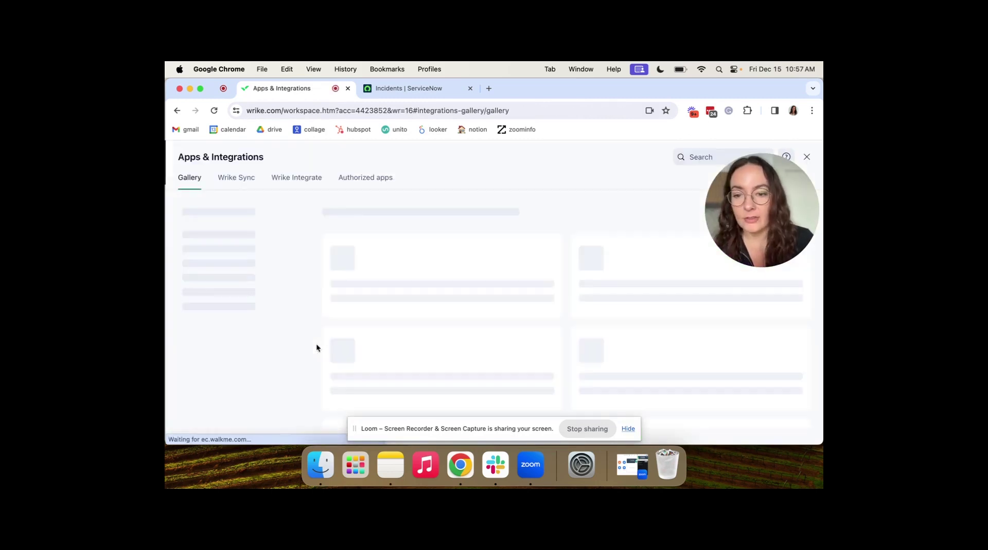
left_click(237, 179)
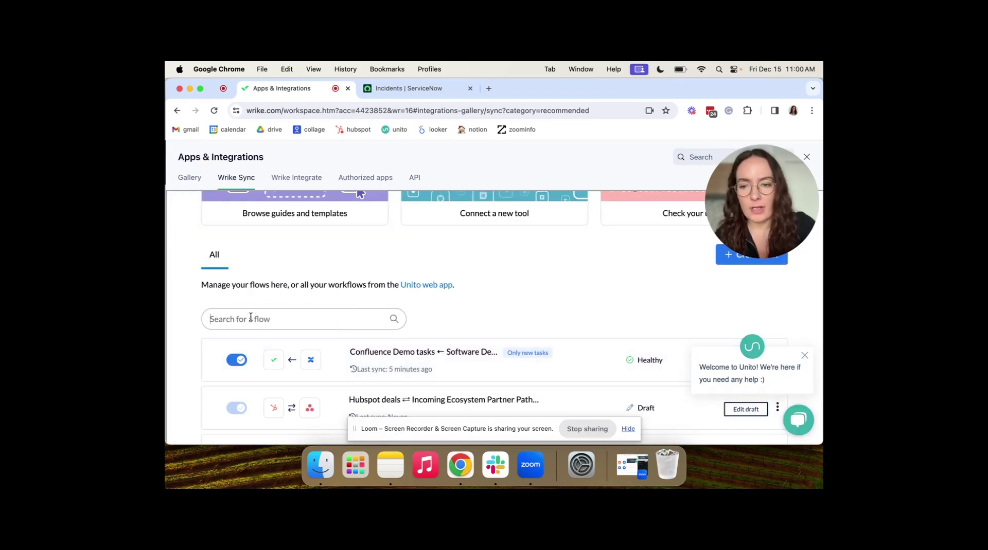
type("mariah")
left_click(387, 351)
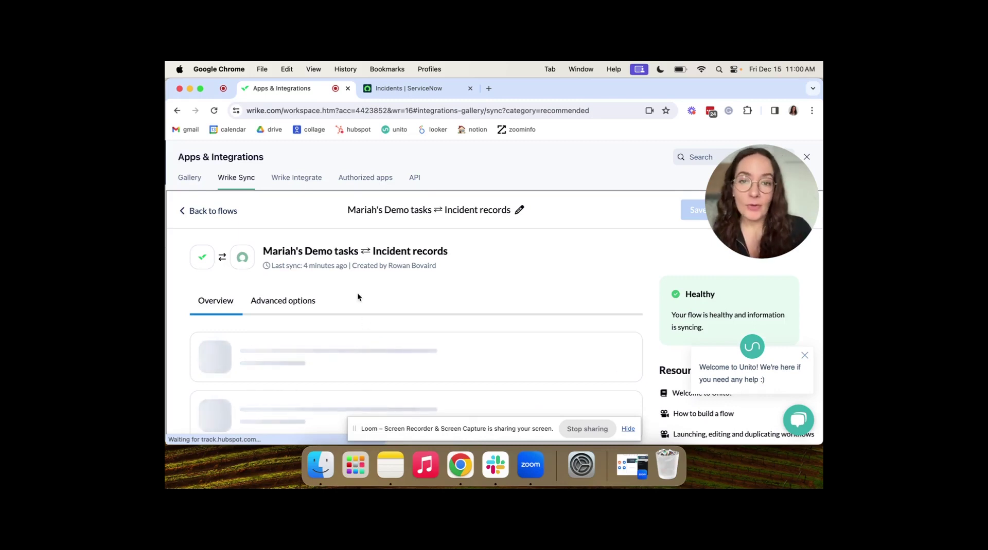
Review the flow's overview and its connected Wrike and ServiceNow tools and accounts, returning to the overview
scroll(357, 292, "down", 1)
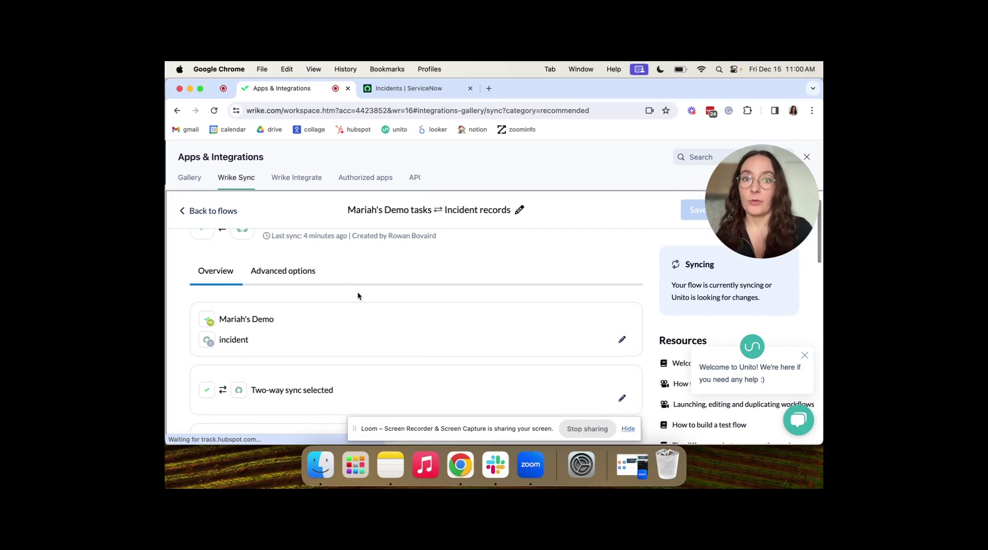
scroll(357, 291, "down", 3)
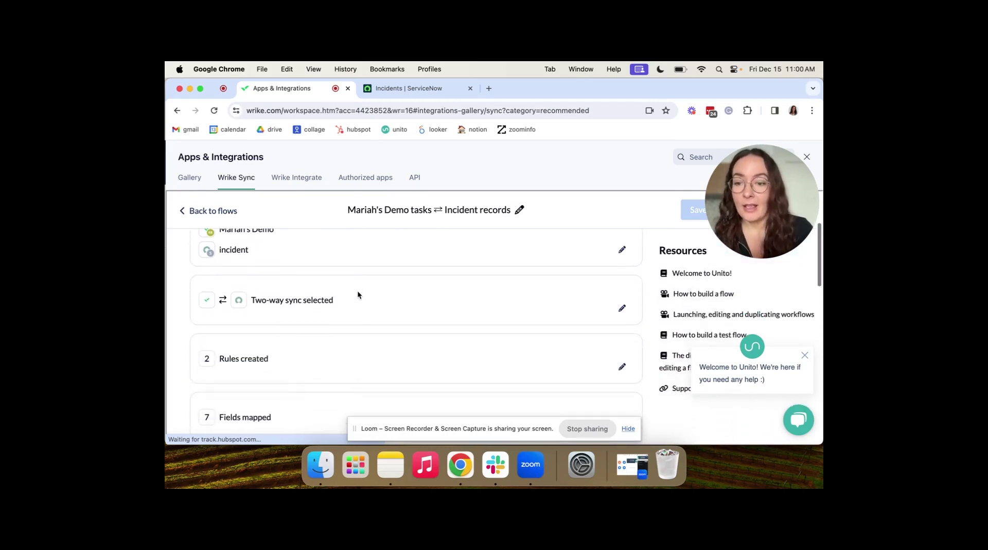
scroll(357, 291, "up", 1)
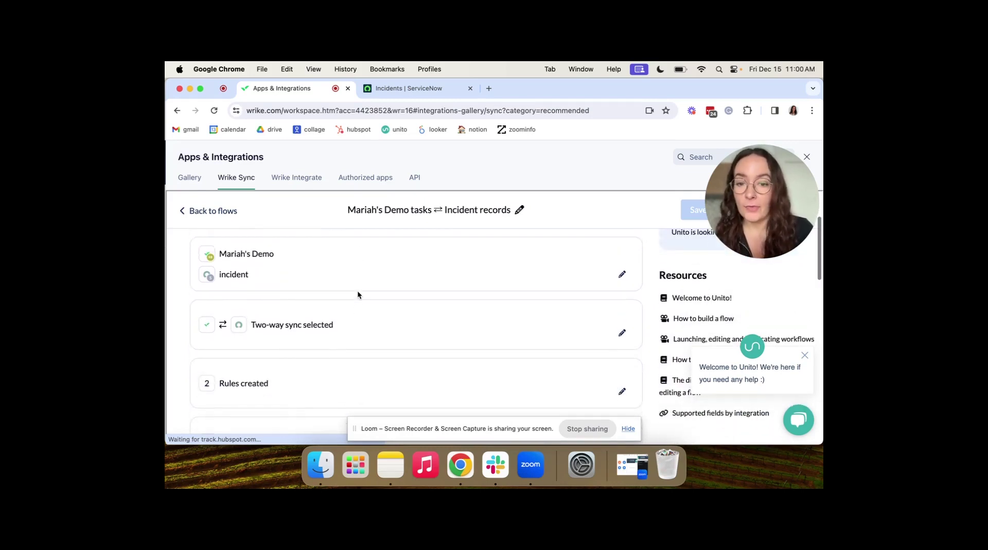
left_click(623, 275)
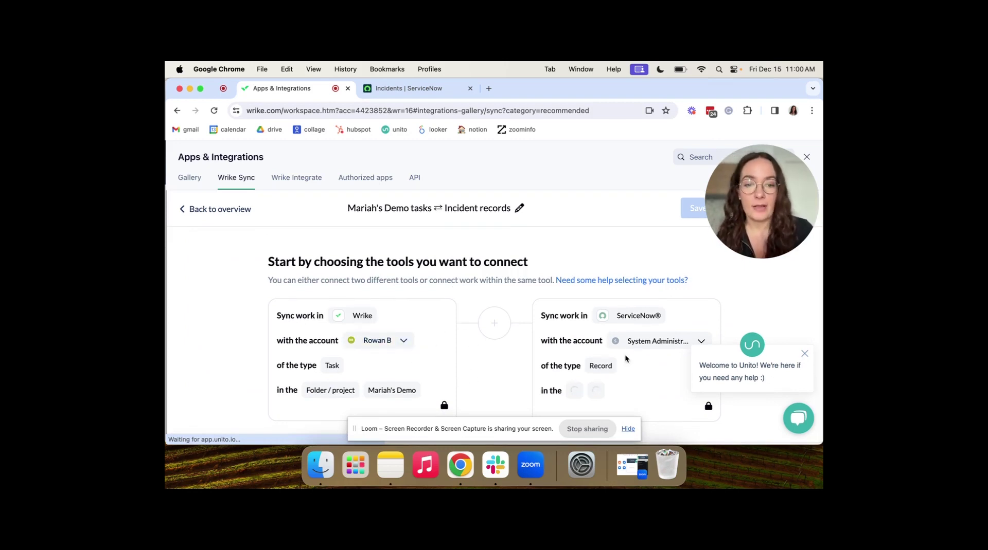
left_click(216, 209)
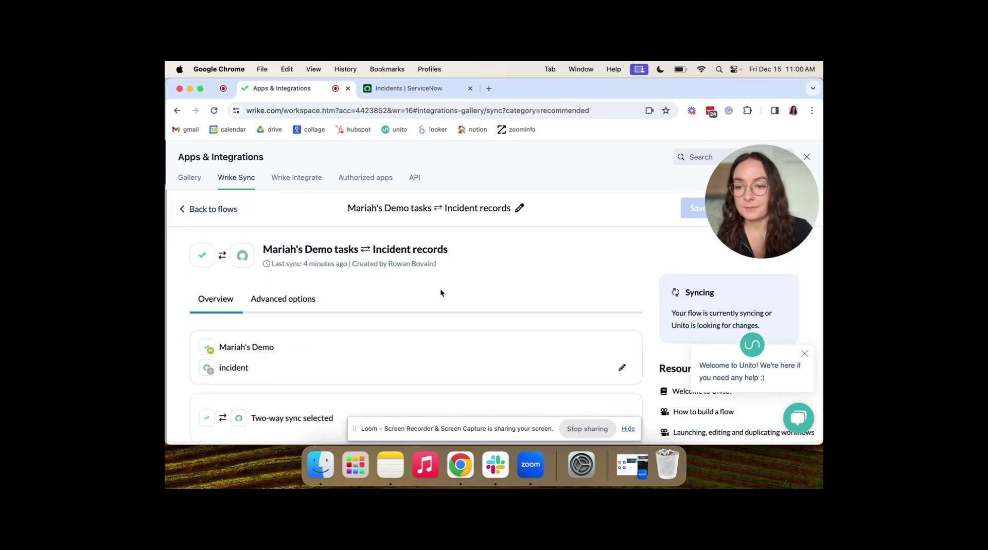
Try one-way item creation from Wrike to ServiceNow in the flow direction settings, and restore the two-way direction
scroll(440, 291, "down", 5)
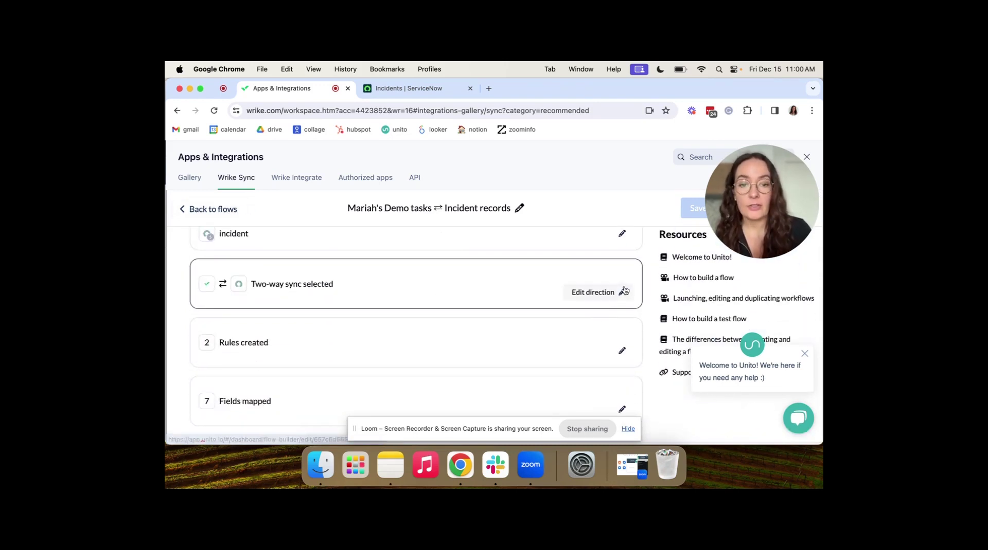
left_click(623, 291)
scroll(496, 334, "down", 2)
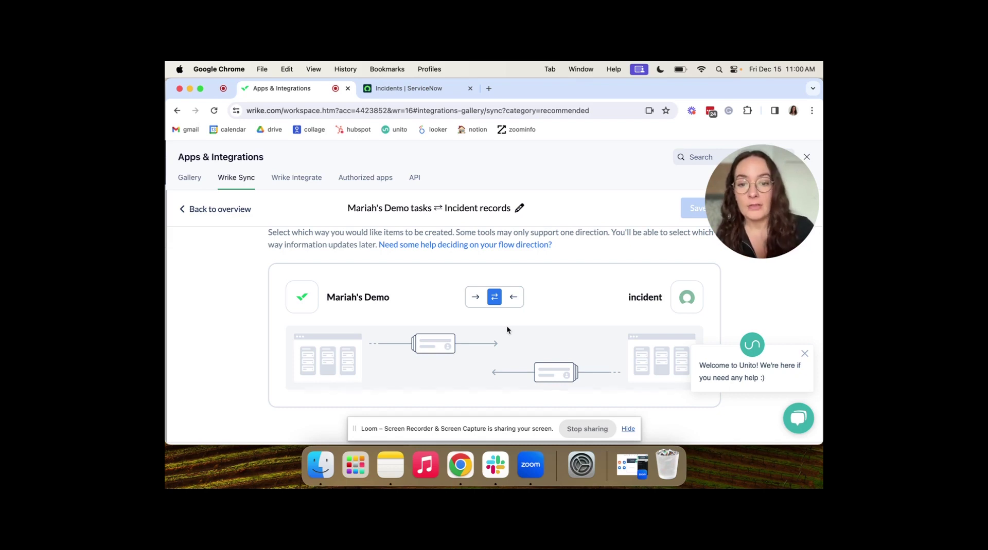
left_click(477, 302)
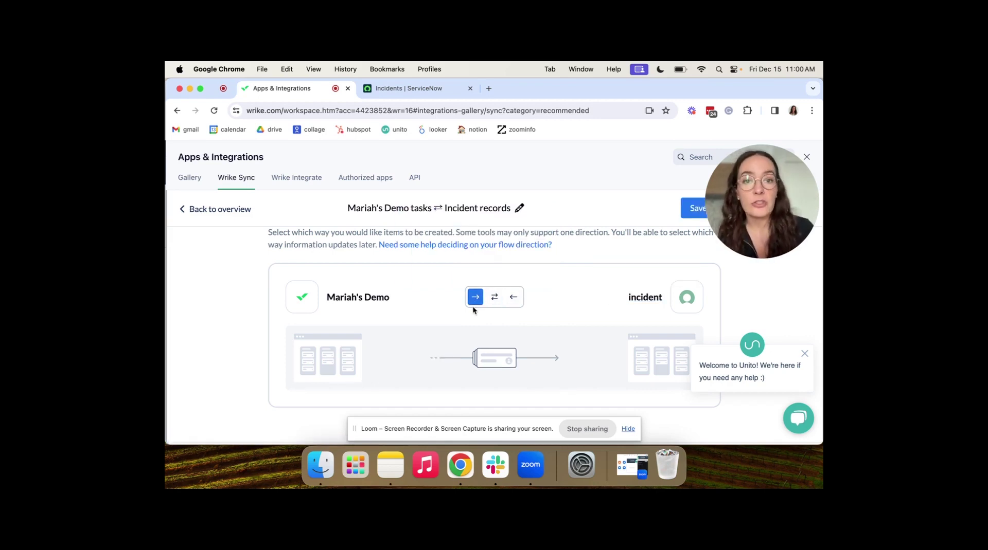
left_click(497, 304)
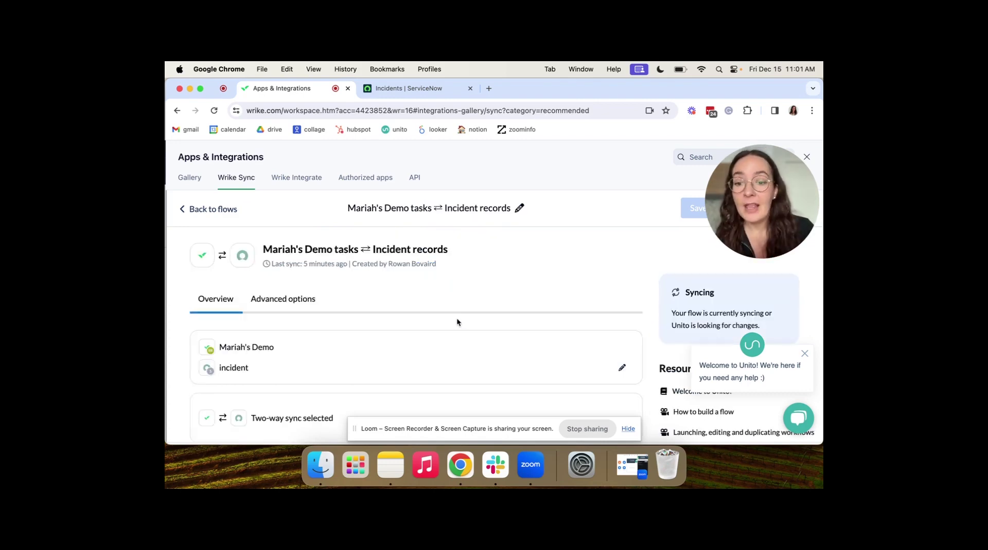
Open the flow's rules and review the conditions for syncing Wrike tasks to ServiceNow incidents and incidents to tasks
scroll(456, 319, "down", 5)
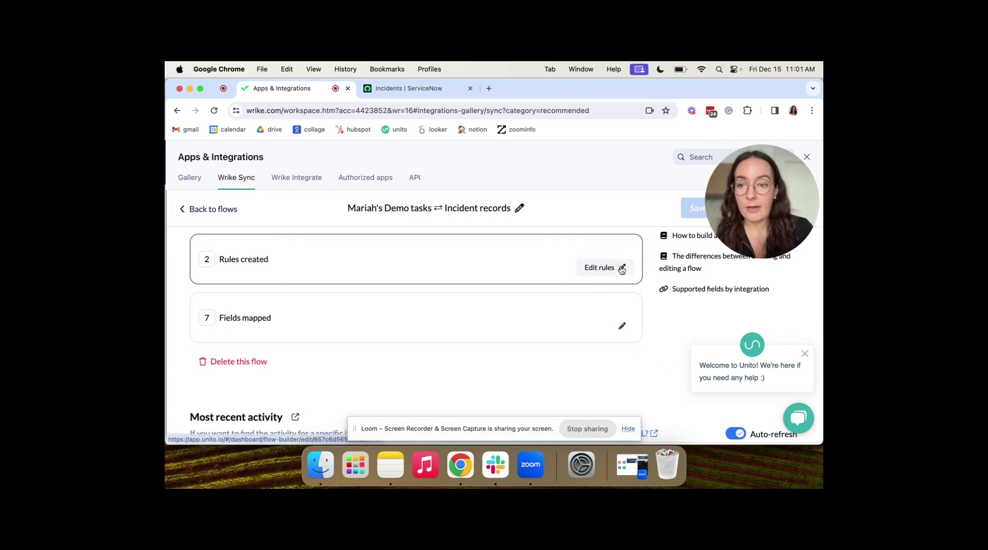
left_click(621, 268)
scroll(501, 336, "down", 1)
scroll(502, 340, "down", 1)
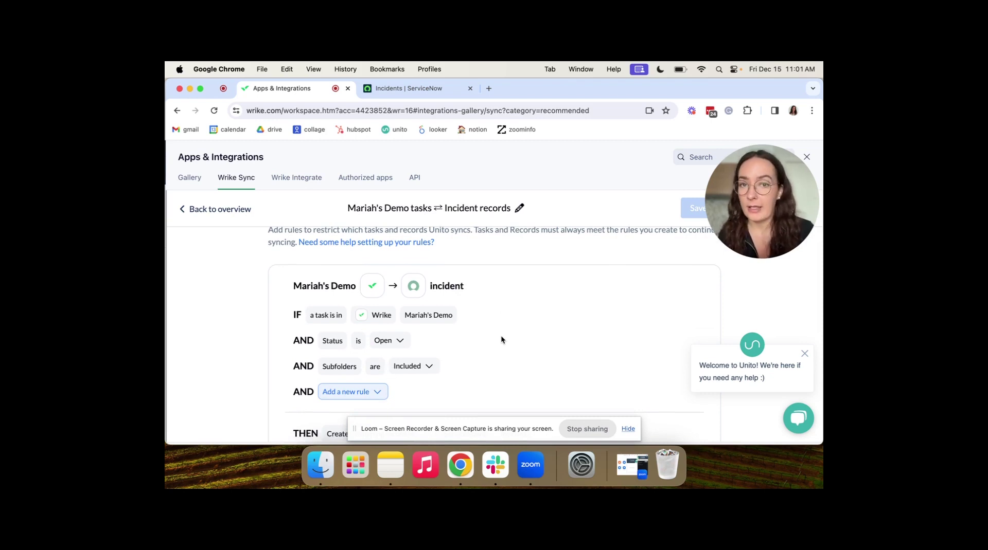
scroll(501, 340, "down", 1)
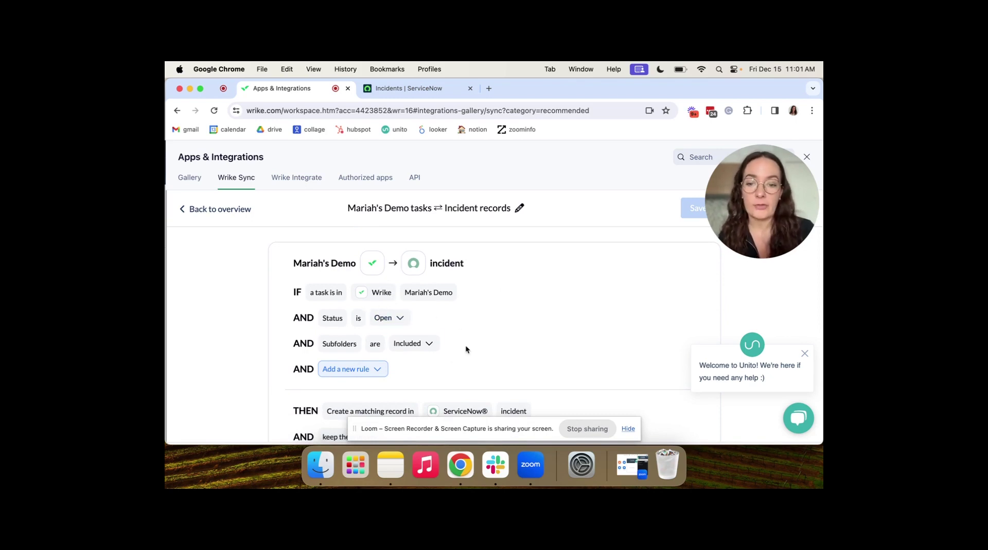
scroll(470, 343, "down", 2)
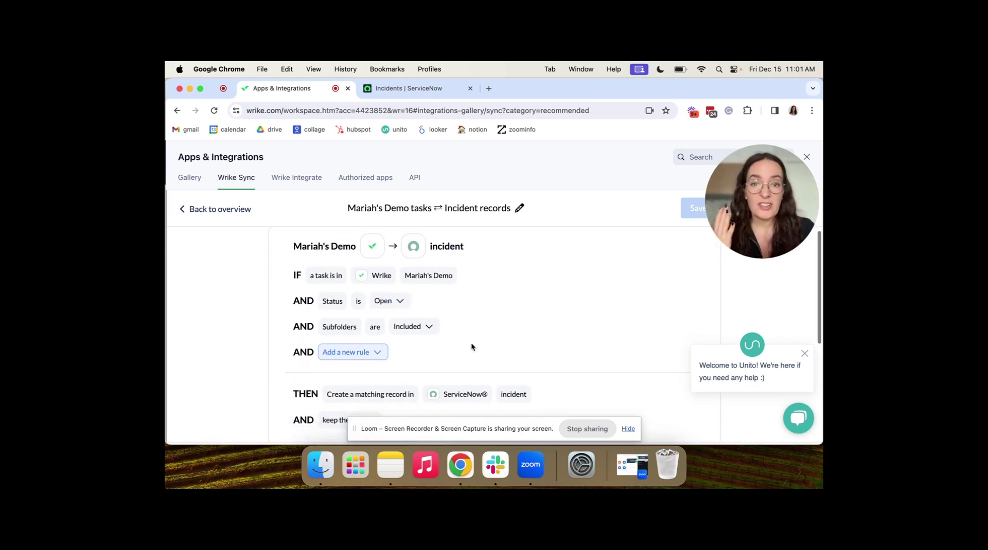
scroll(471, 346, "down", 3)
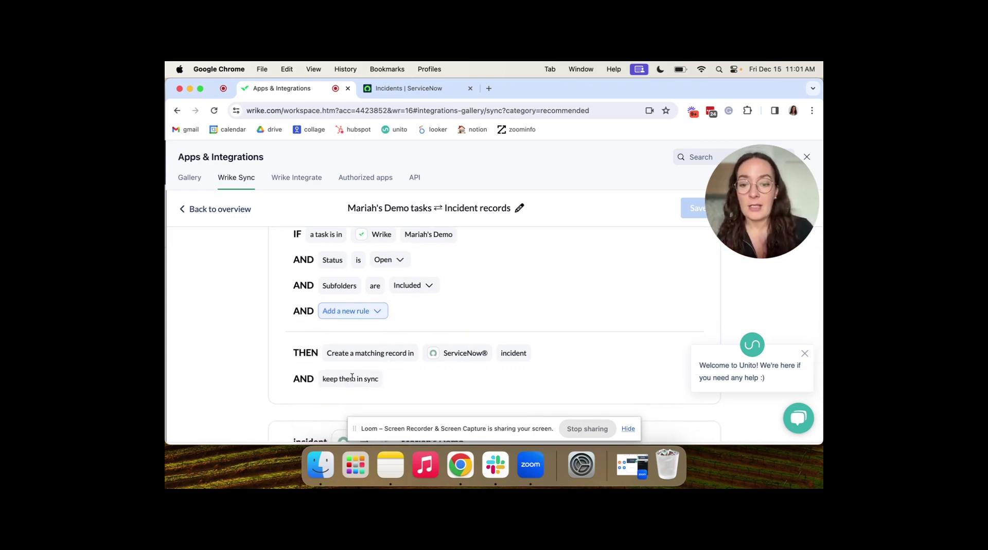
scroll(421, 382, "down", 10)
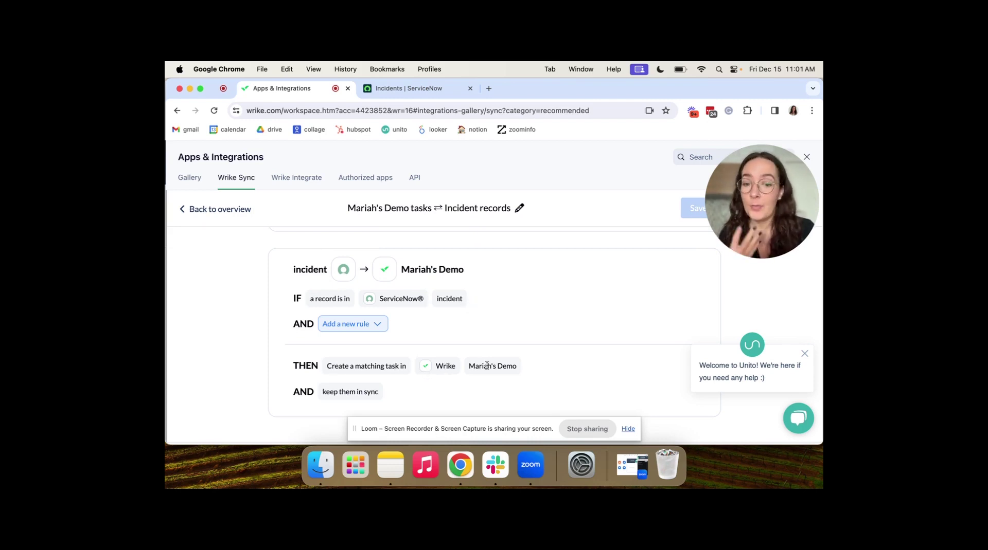
scroll(514, 331, "up", 5)
scroll(514, 330, "up", 2)
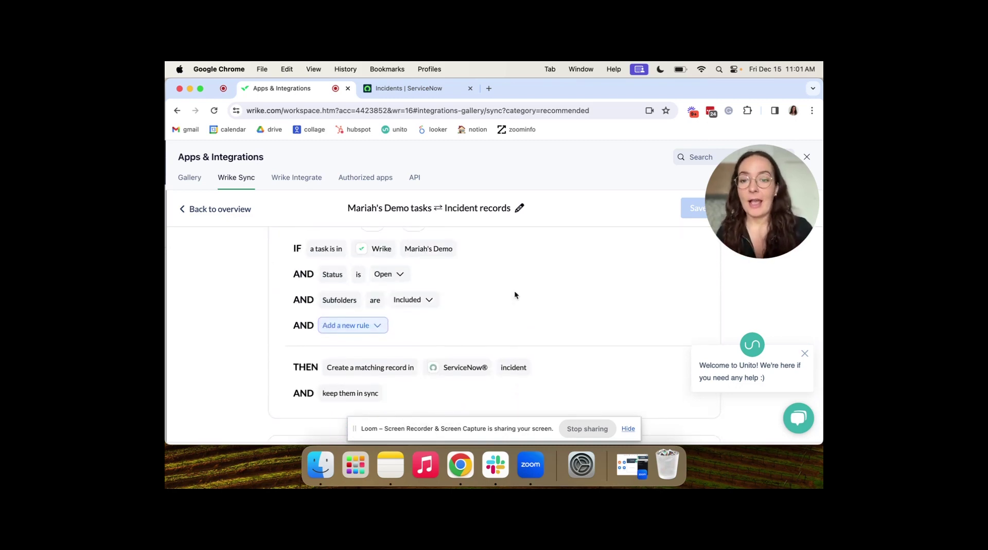
Check which additional rules are available for syncing the Wrike project's tasks to incidents, without adding one
left_click(374, 328)
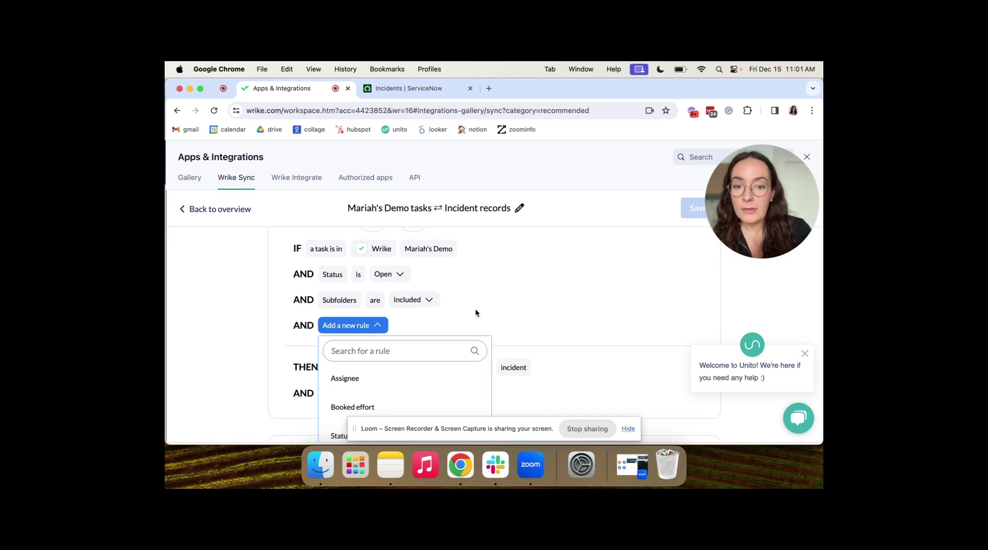
scroll(474, 309, "down", 3)
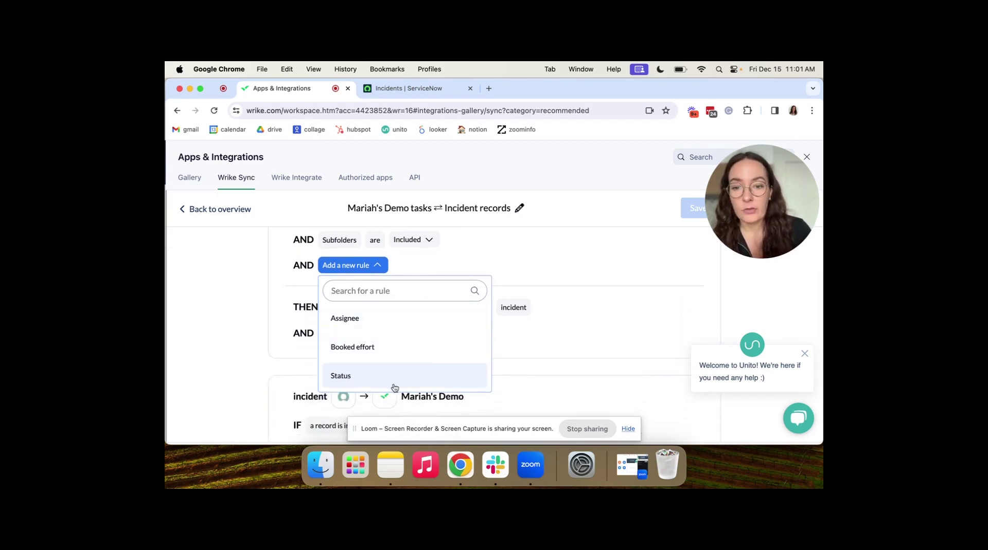
left_click(594, 334)
Browse the rules available for syncing ServiceNow incidents to Wrike, without adding one
scroll(595, 335, "down", 5)
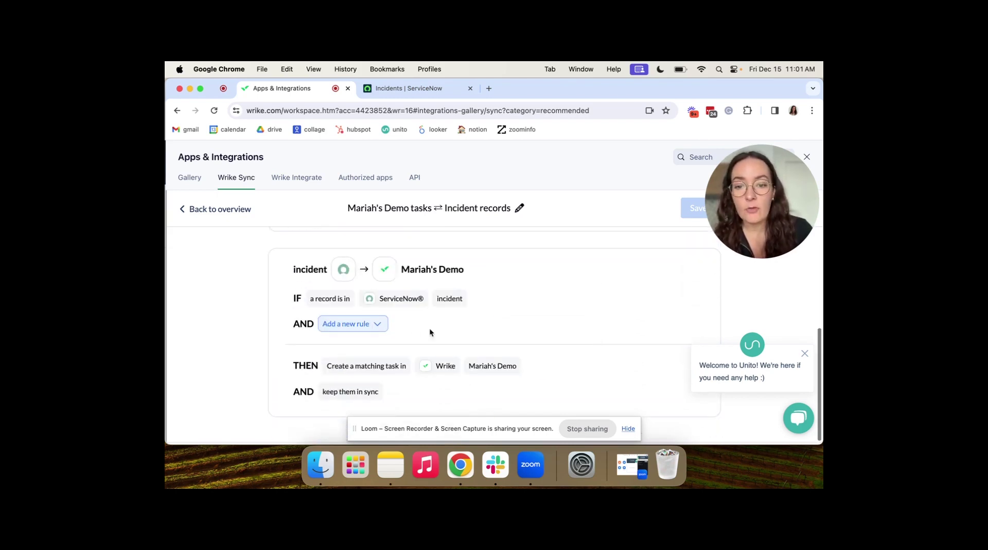
left_click(379, 323)
scroll(510, 309, "down", 4)
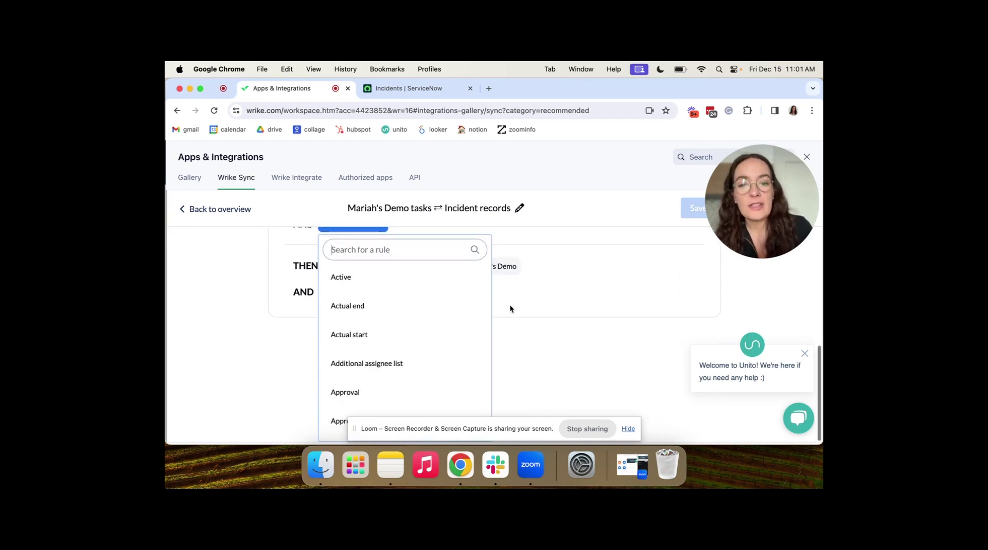
scroll(388, 348, "down", 4)
scroll(390, 301, "down", 8)
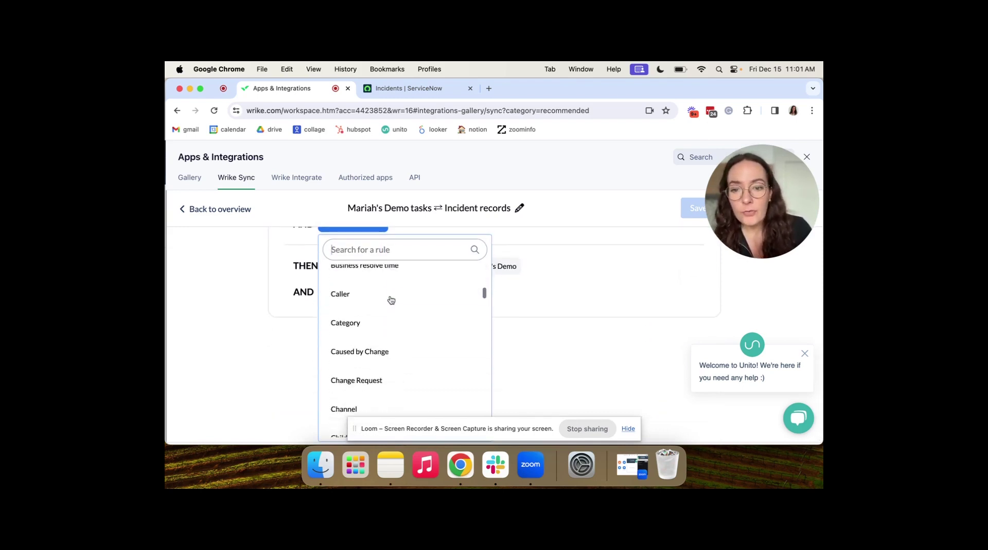
scroll(388, 366, "down", 10)
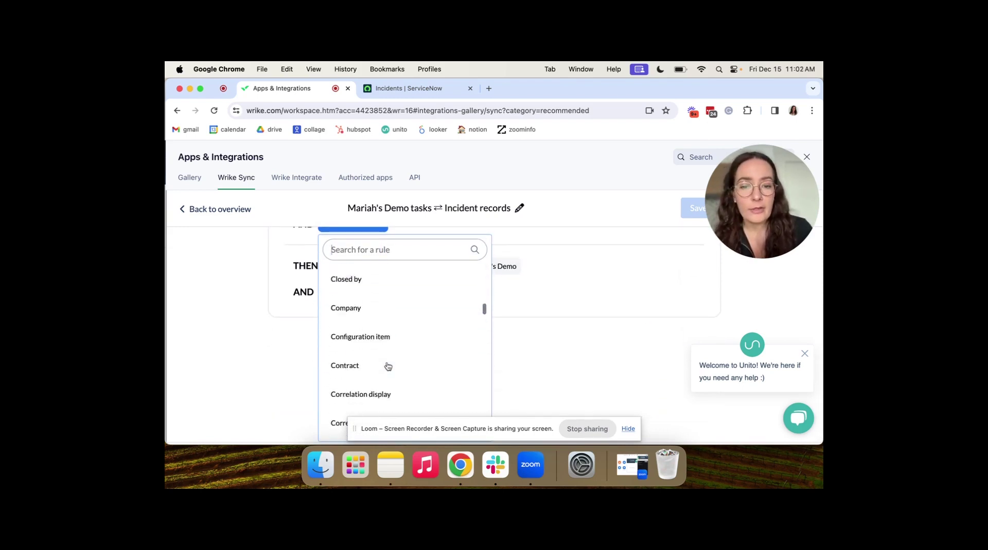
scroll(643, 381, "up", 10)
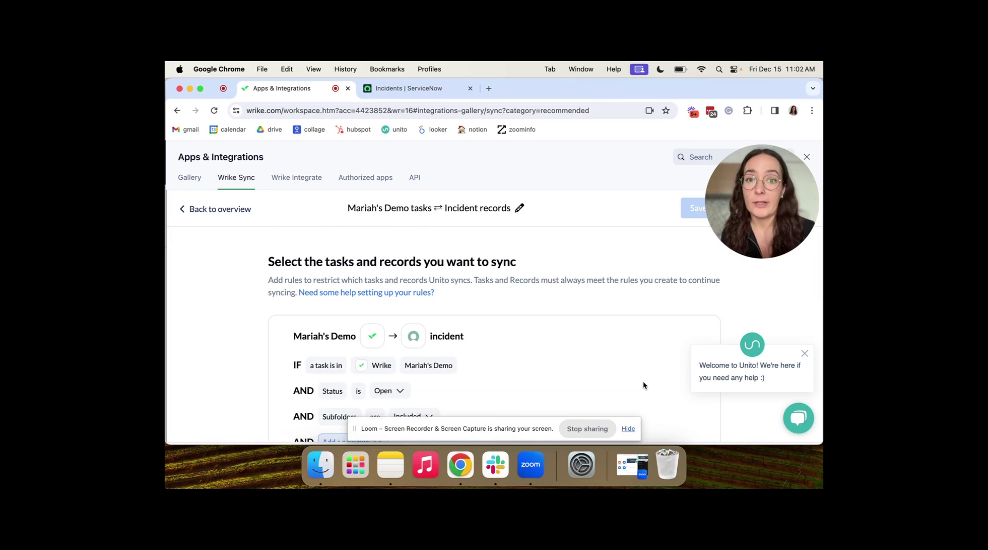
Open the flow's field mappings from its overview and review the mapped Wrike and ServiceNow fields and their sync directions
left_click(214, 209)
scroll(434, 323, "down", 3)
scroll(434, 323, "down", 2)
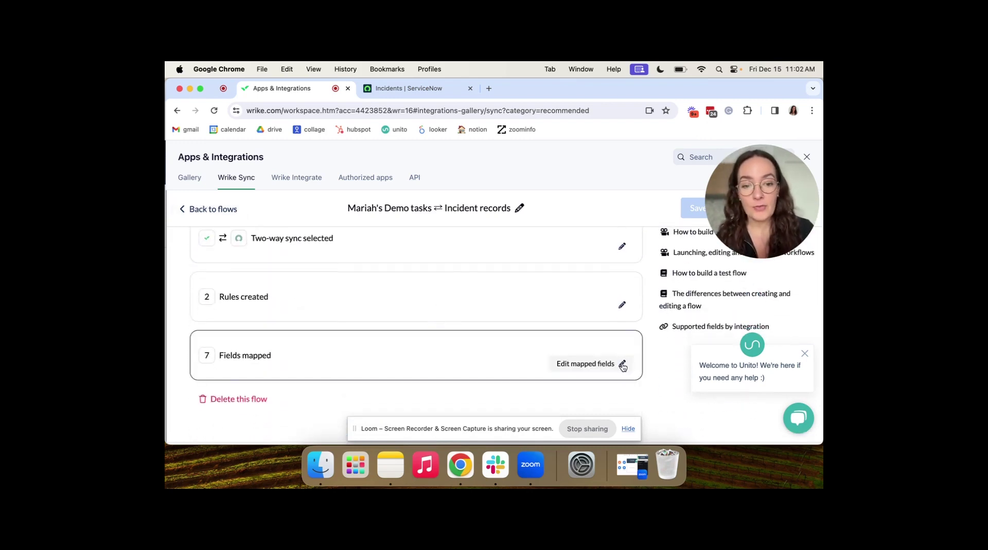
left_click(621, 364)
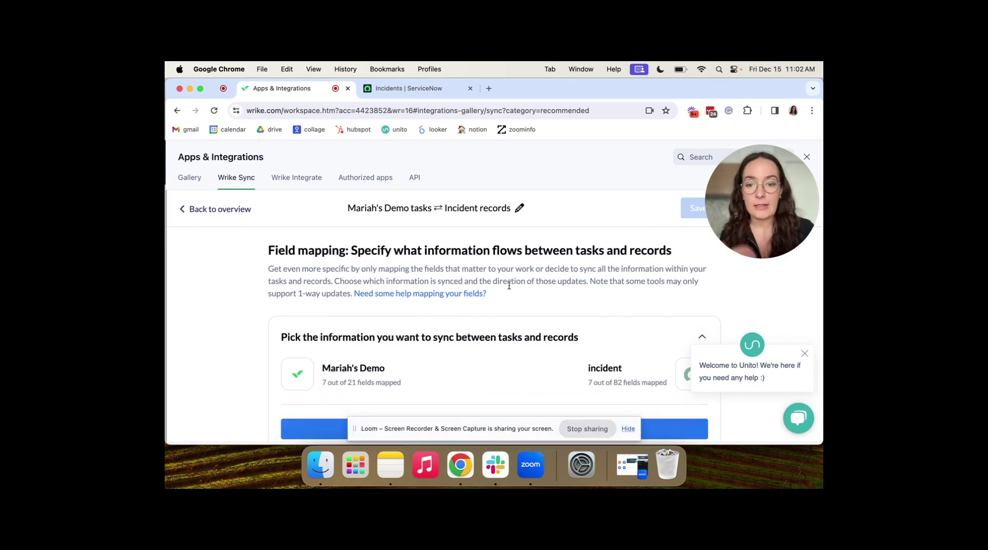
scroll(509, 286, "down", 5)
scroll(437, 322, "up", 3)
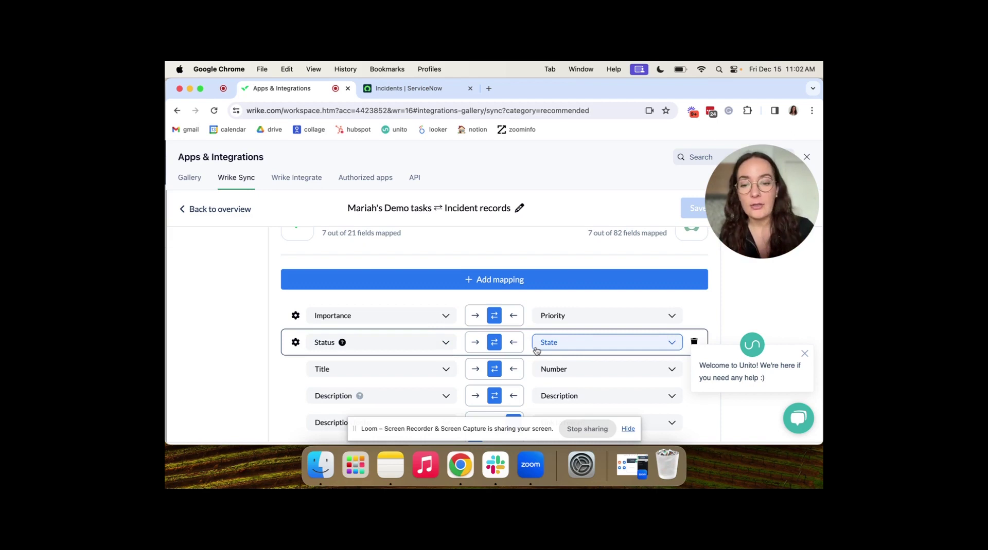
scroll(535, 350, "down", 1)
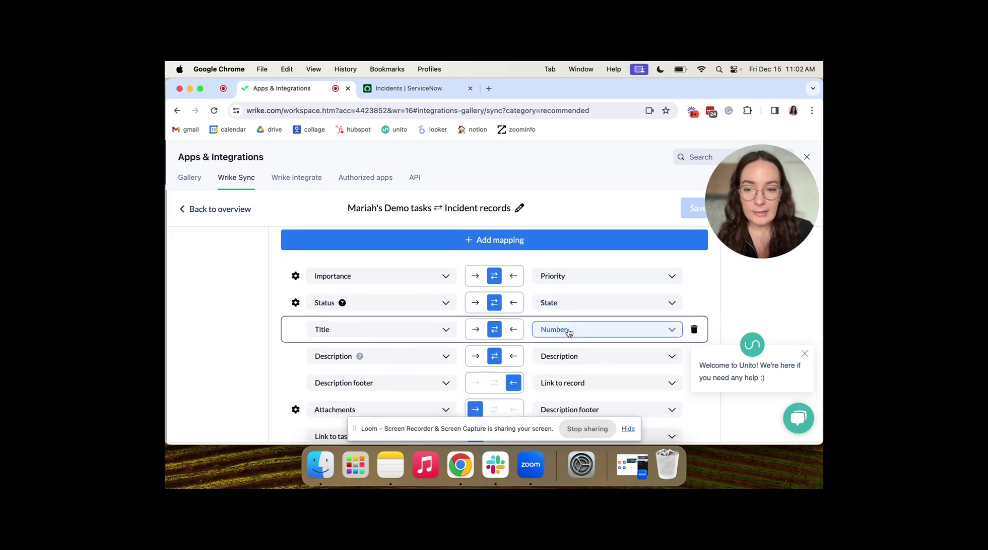
scroll(568, 334, "down", 1)
scroll(515, 350, "down", 1)
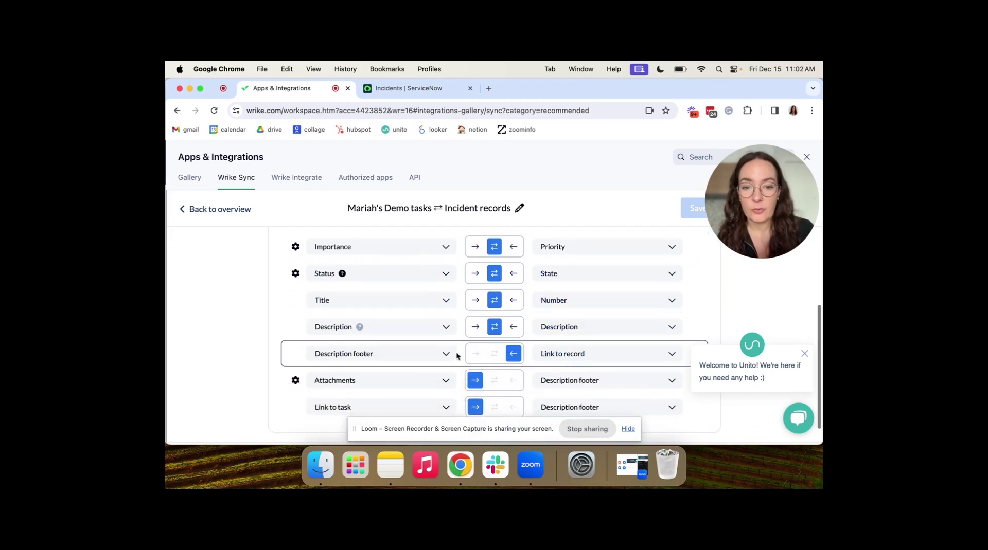
scroll(514, 309, "up", 3)
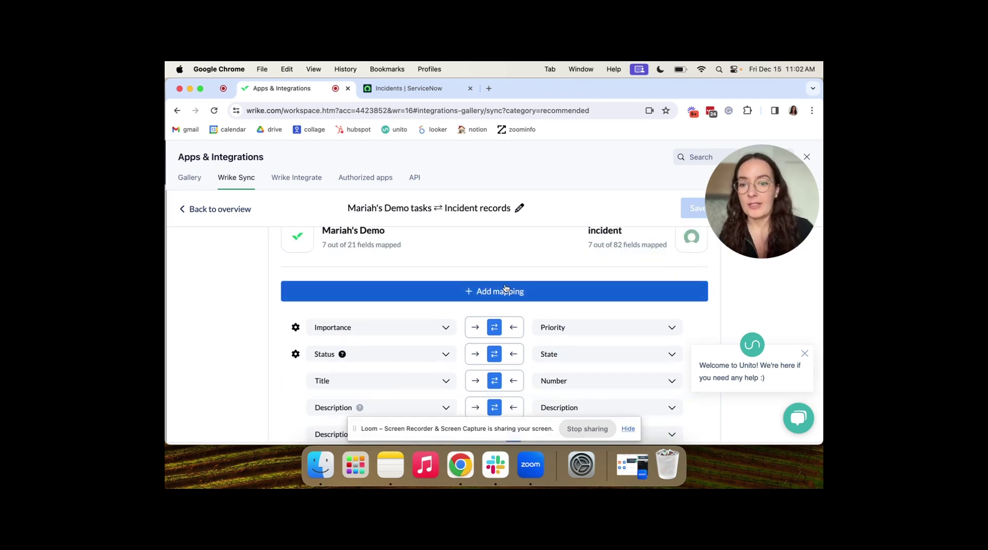
scroll(450, 261, "up", 1)
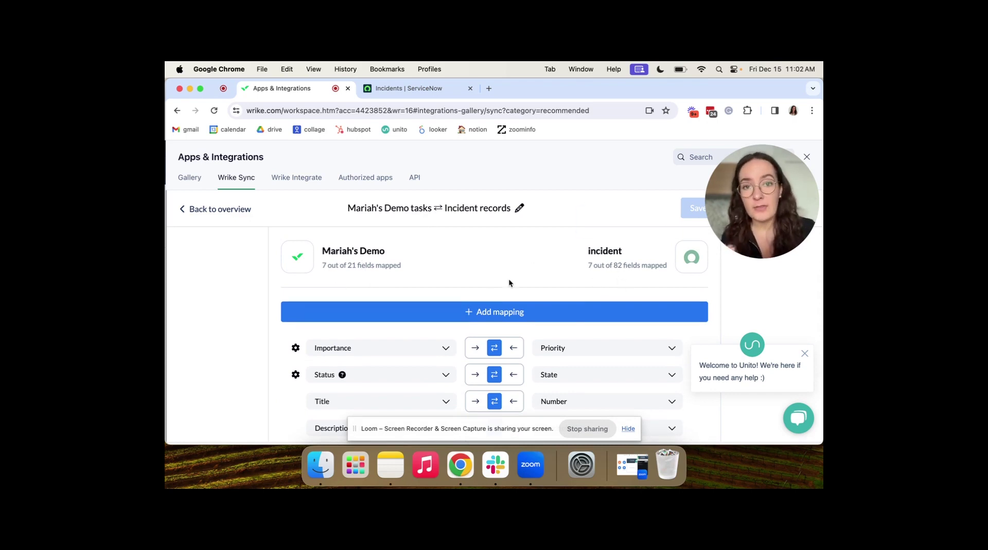
Try adding an empty two-way field mapping between Wrike and ServiceNow, and remove it
left_click(494, 312)
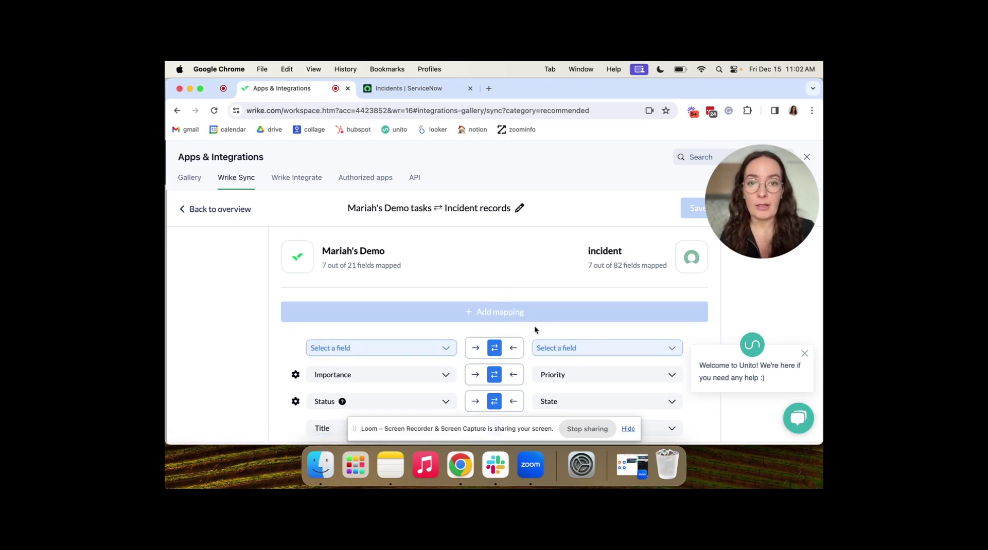
scroll(661, 328, "down", 2)
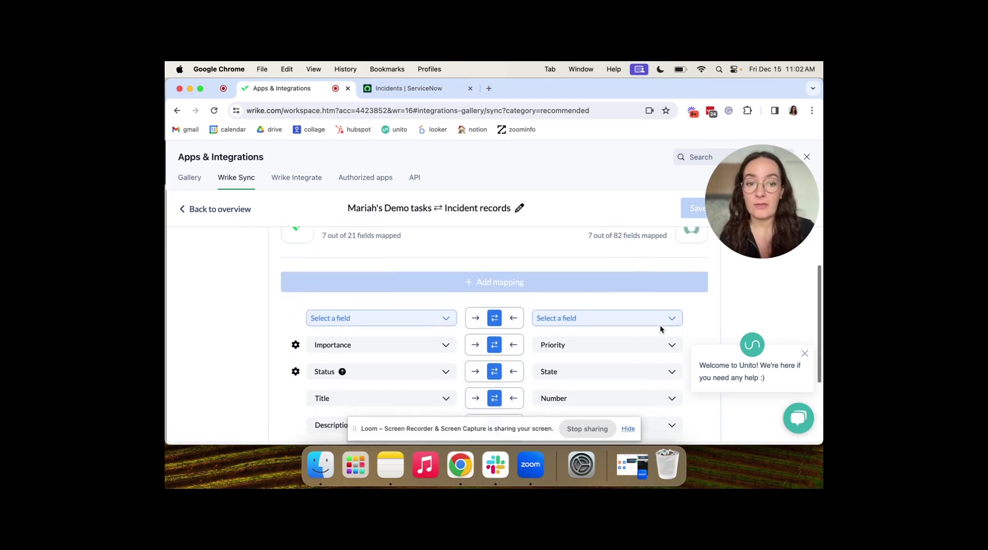
left_click(697, 302)
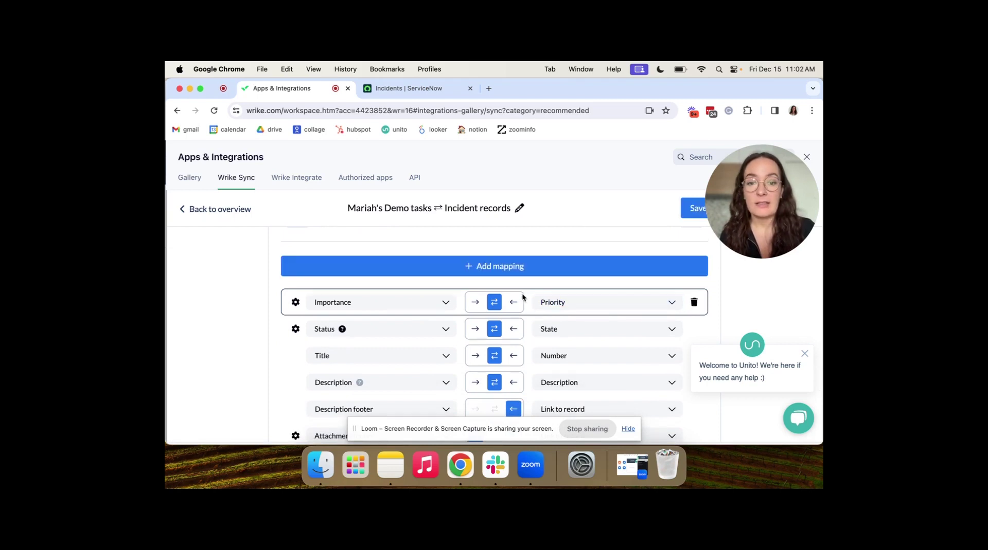
scroll(546, 342, "up", 3)
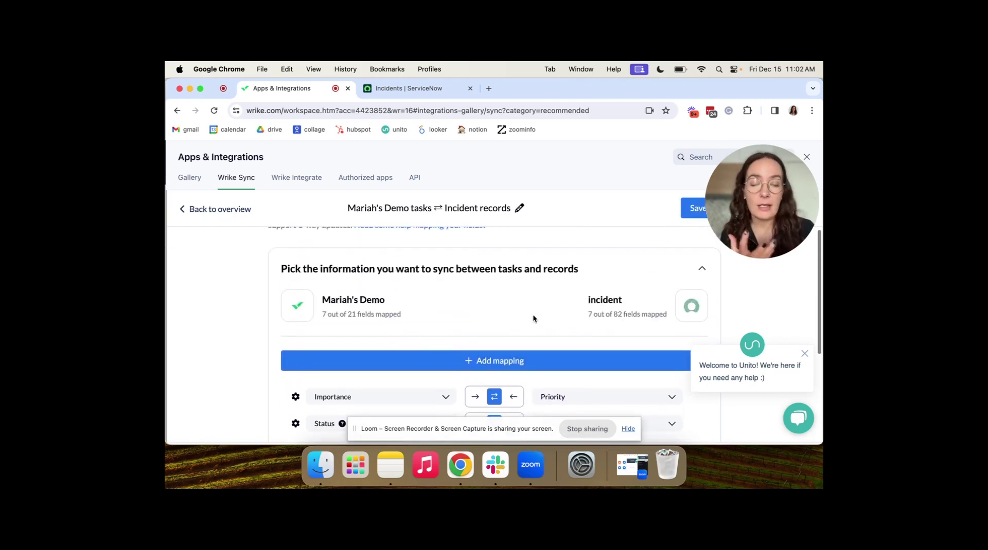
Return from the field mappings to the flow's overview
left_click(211, 209)
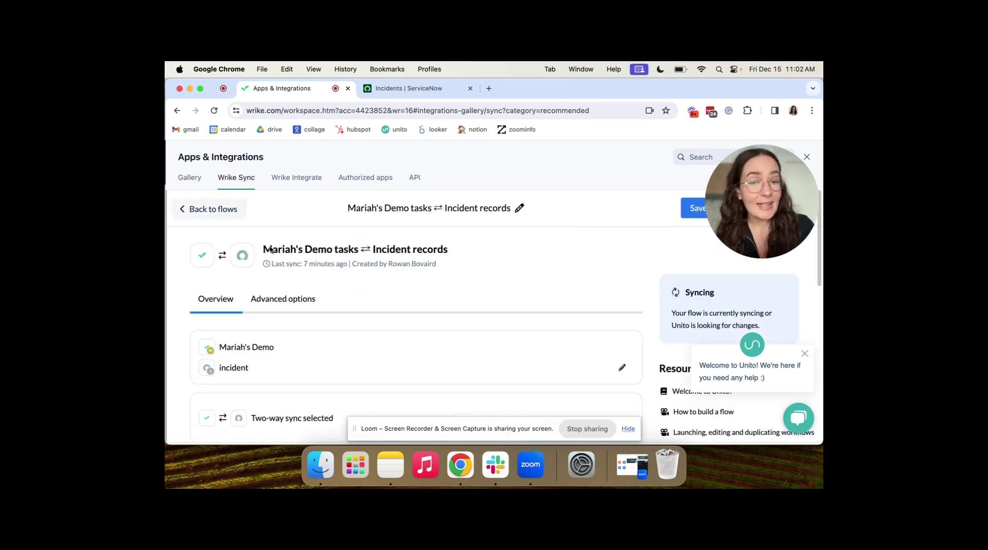
scroll(453, 325, "down", 1)
scroll(443, 370, "up", 2)
scroll(443, 374, "up", 2)
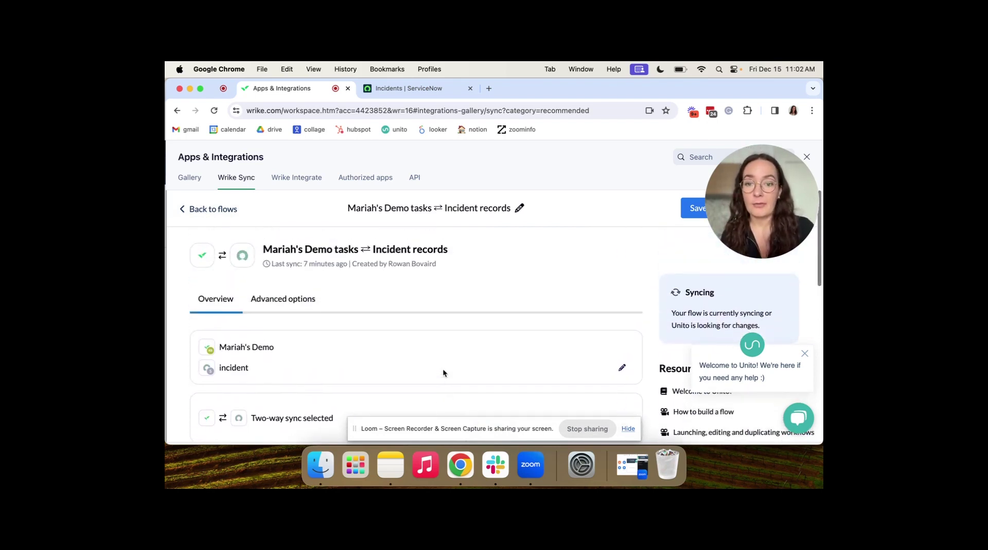